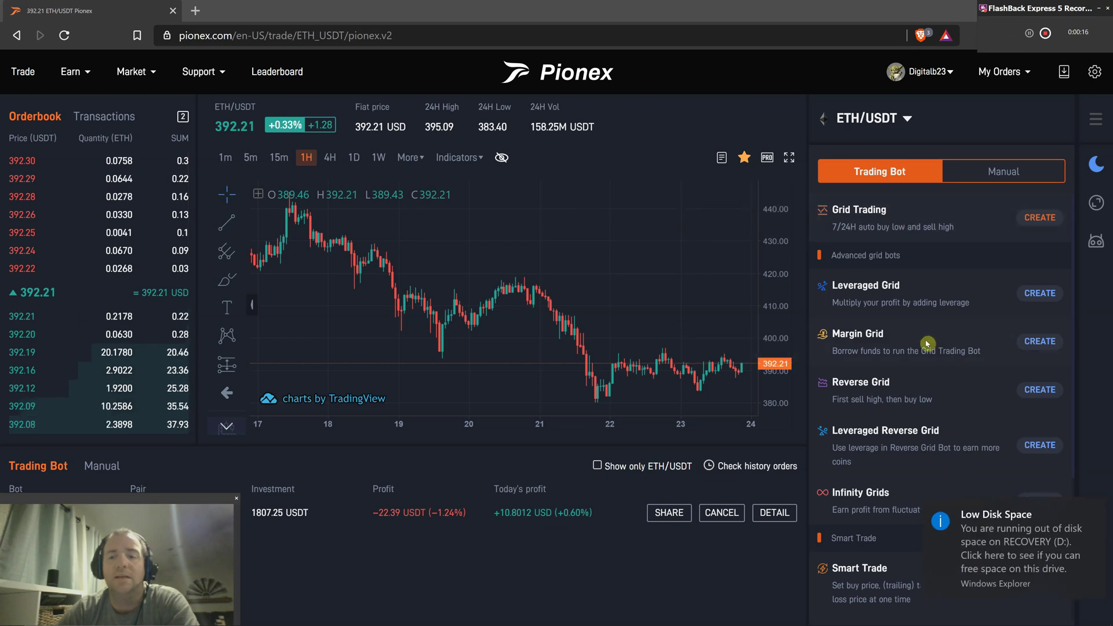
Compare the fitting markets of the available grid bots and open the Grid Trading bot setup for ETH/USDT
mouse_move(866, 280)
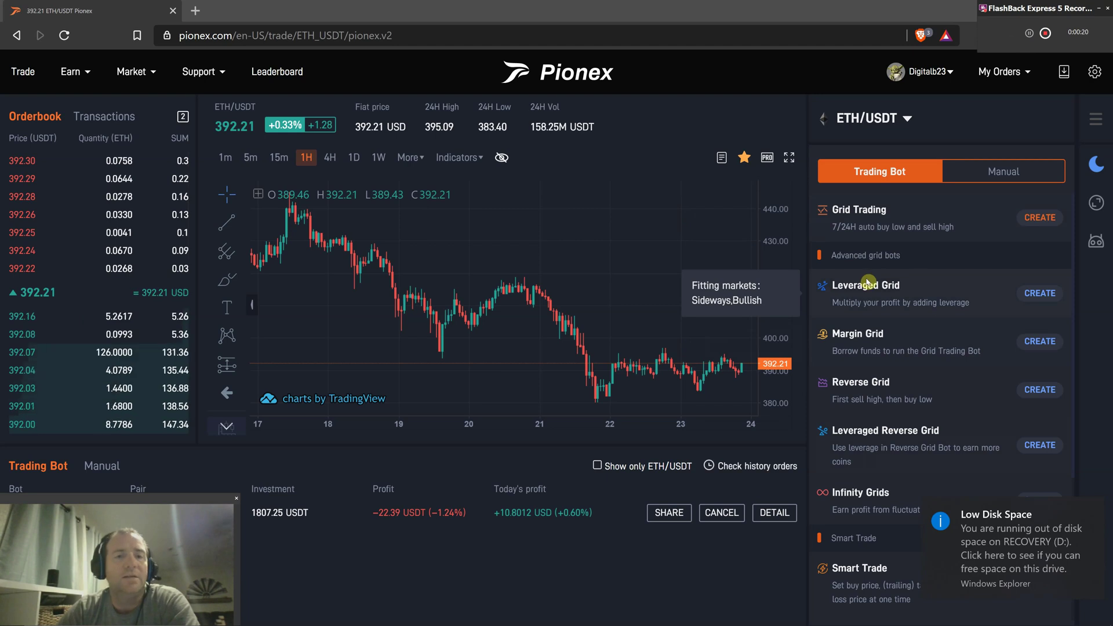
mouse_move(863, 221)
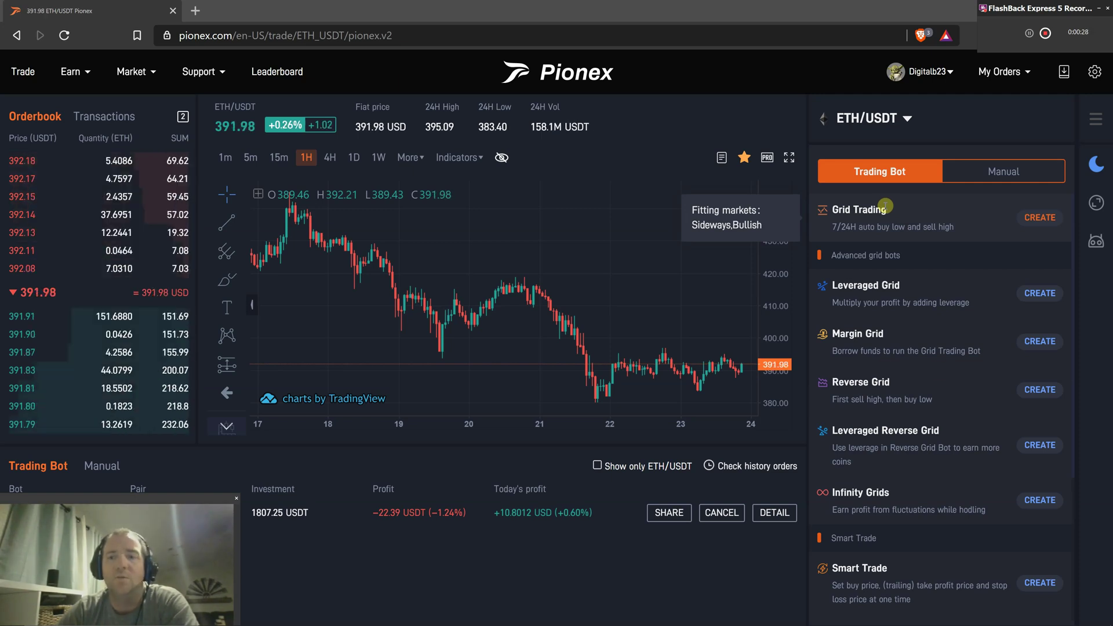
mouse_move(851, 335)
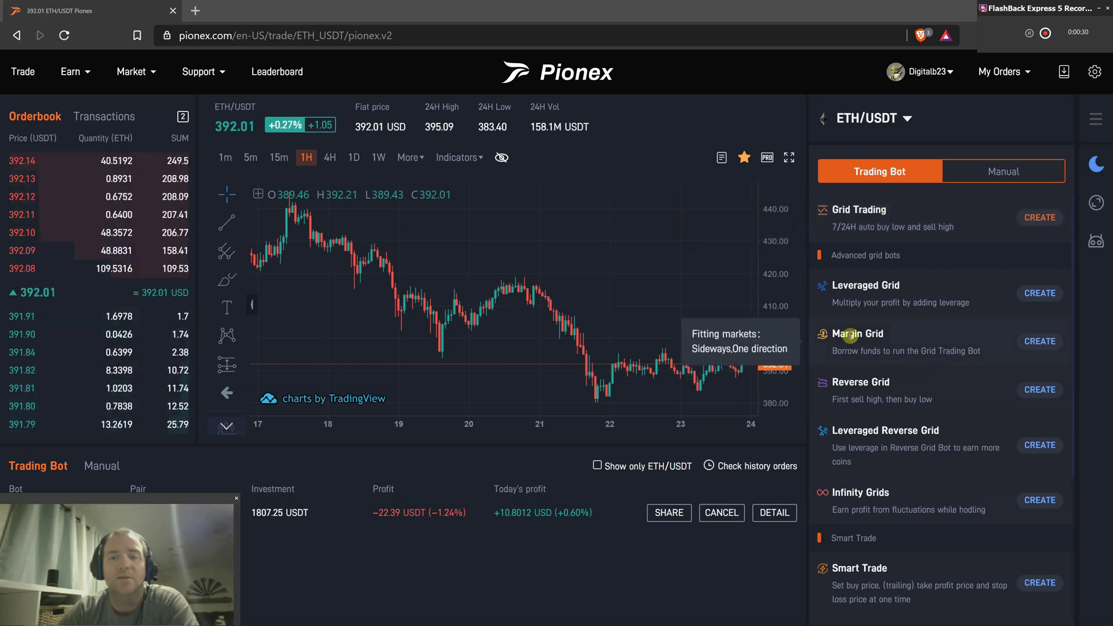
mouse_move(944, 201)
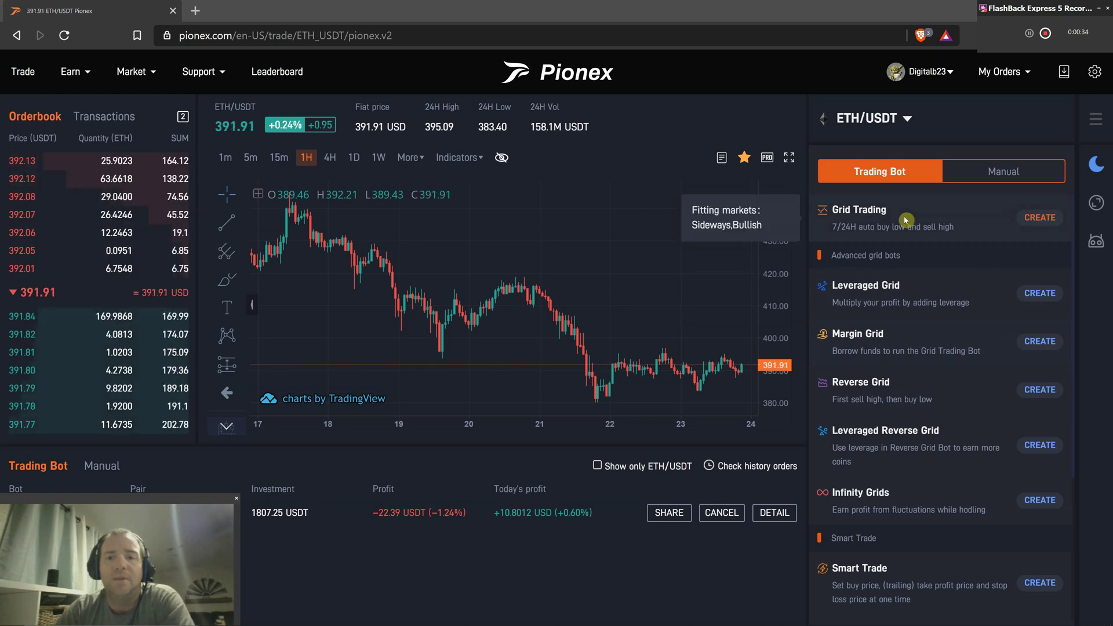
left_click(1038, 220)
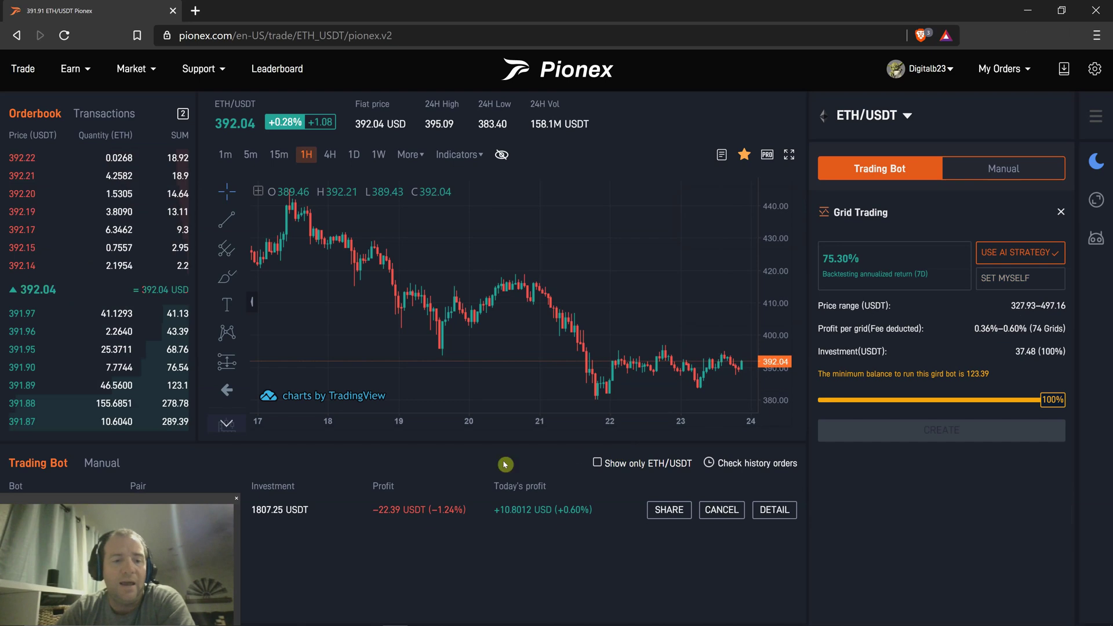
left_click_drag(163, 496, 173, 270)
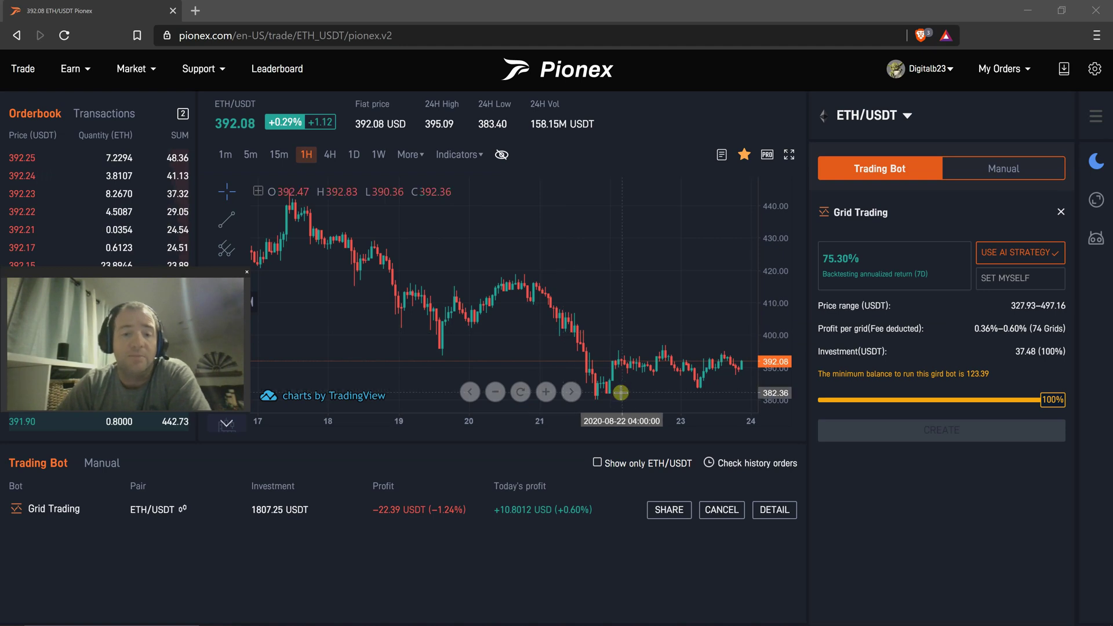
Open the details of the running ETH/USDT grid bot and view its profit figures and placed orders
left_click(766, 514)
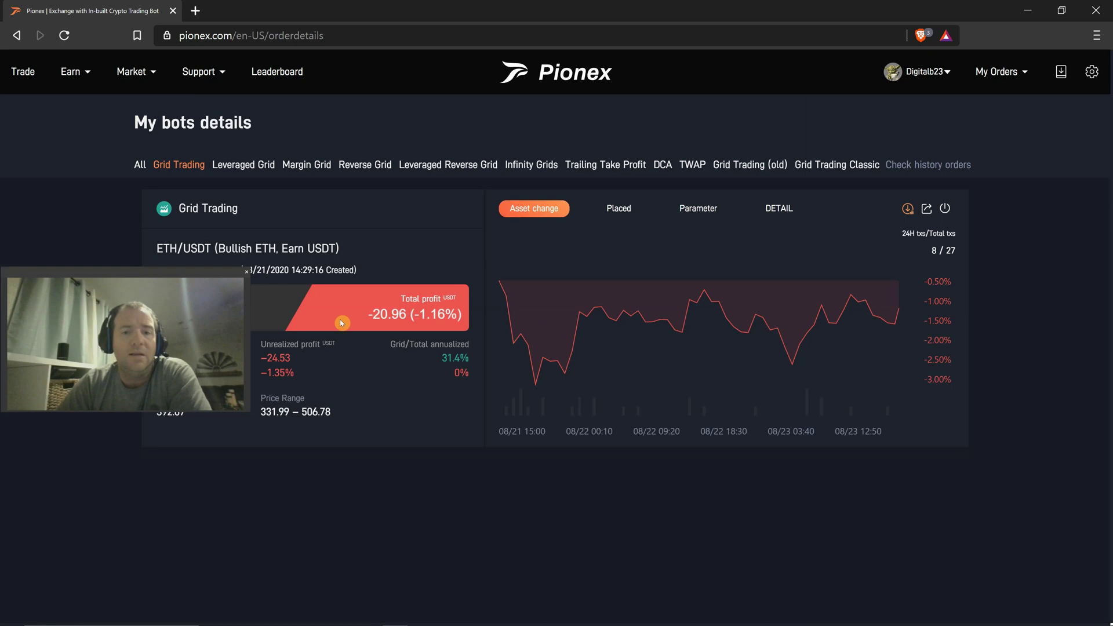
left_click_drag(115, 286, 134, 466)
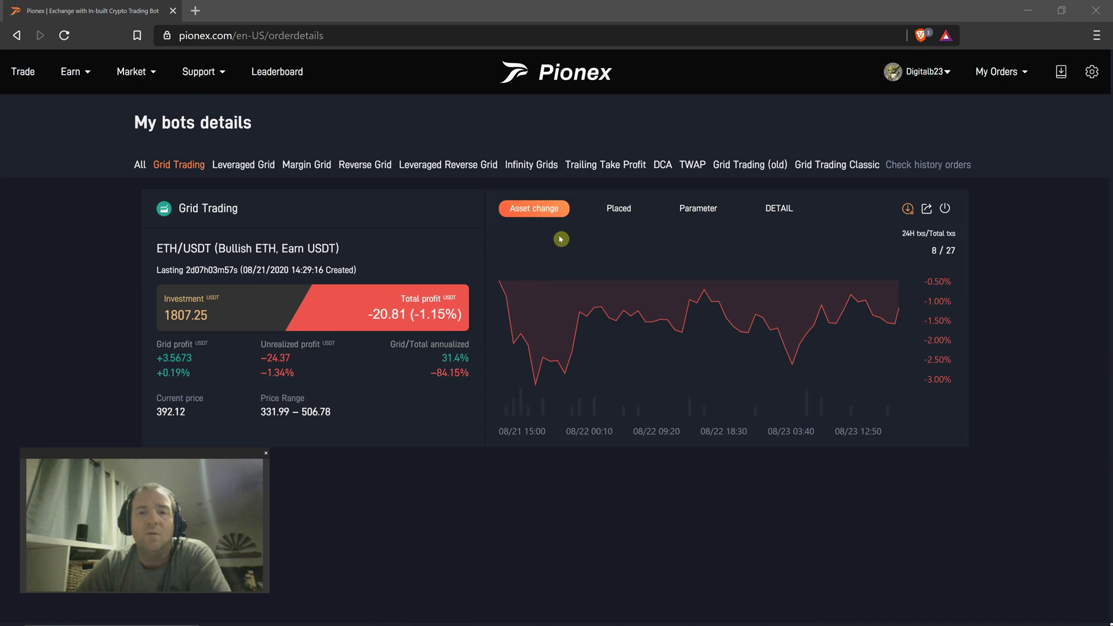
left_click(625, 210)
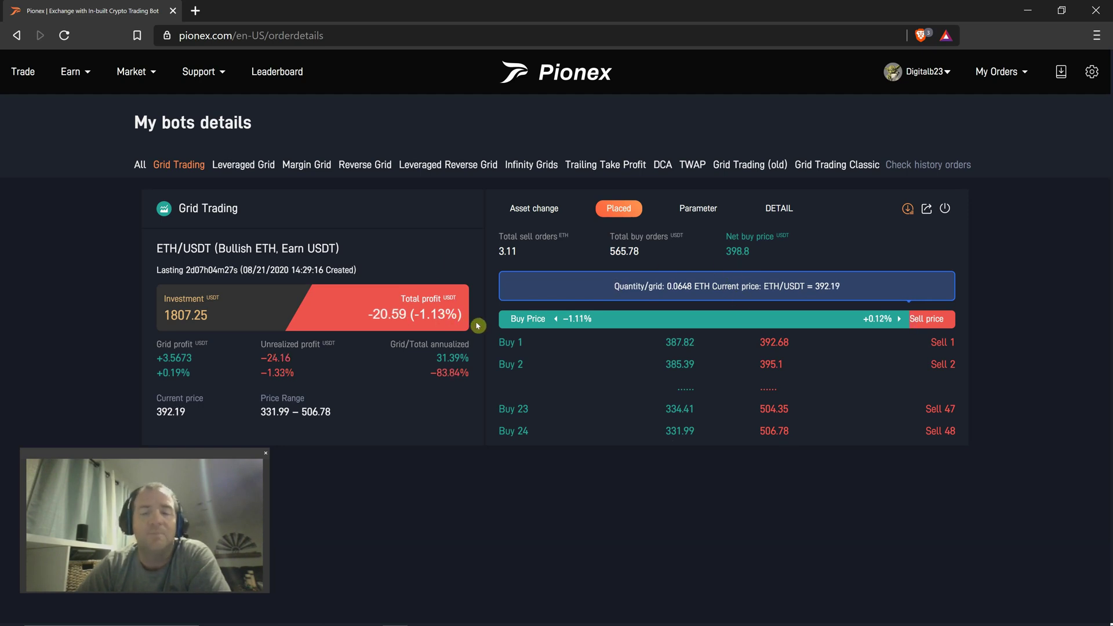
Return to the ETH/USDT trading page and show the buy/sell price levels on the chart, examining those around the current price
left_click(24, 72)
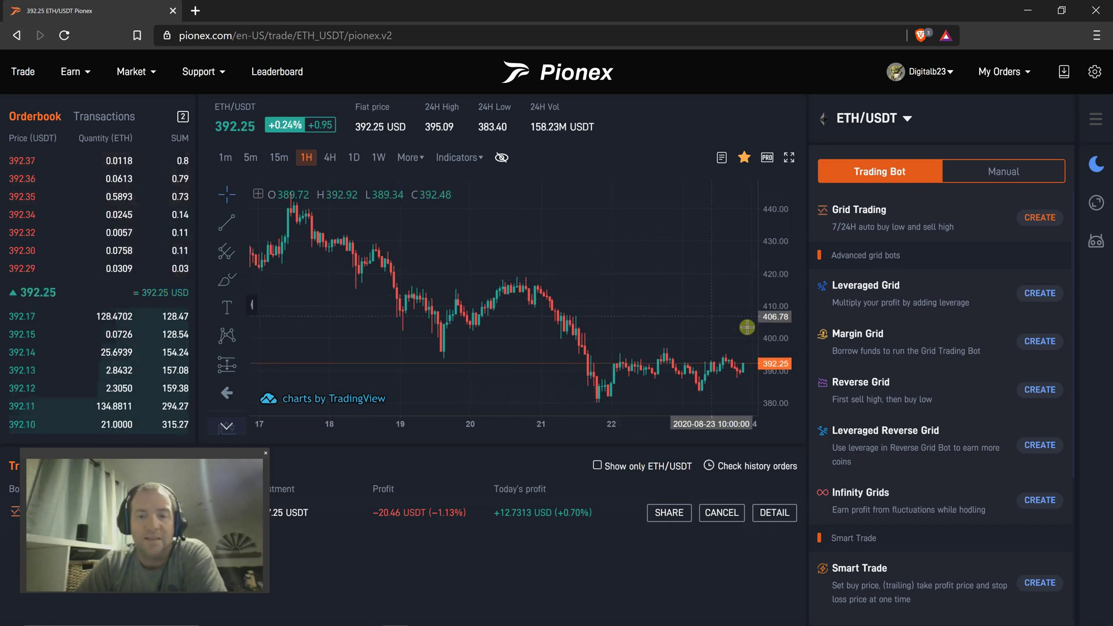
left_click_drag(774, 302, 774, 345)
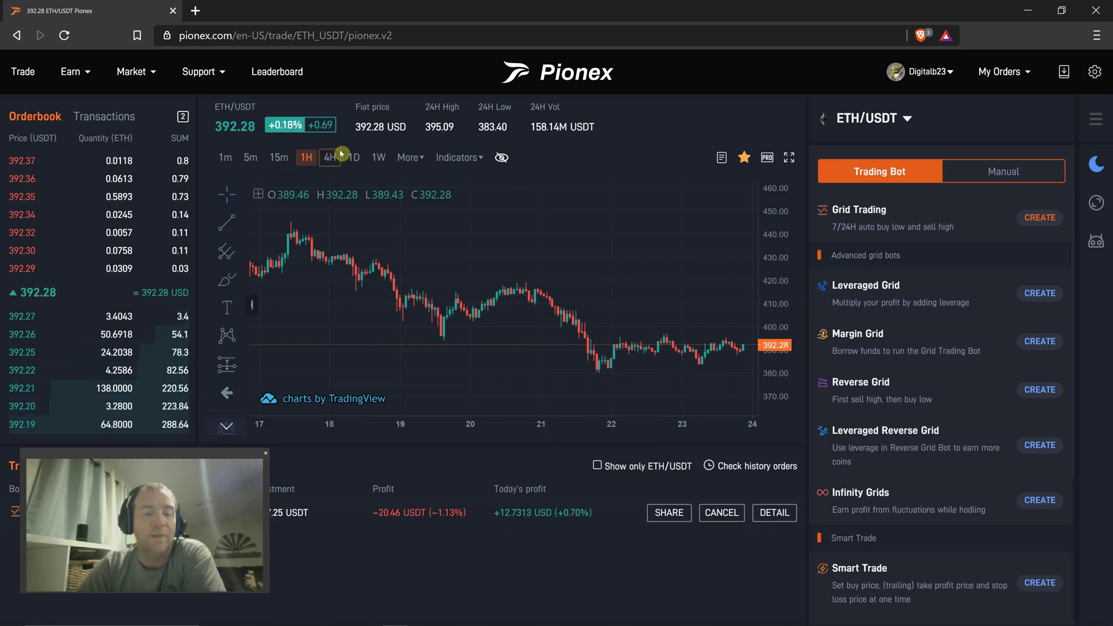
left_click(500, 160)
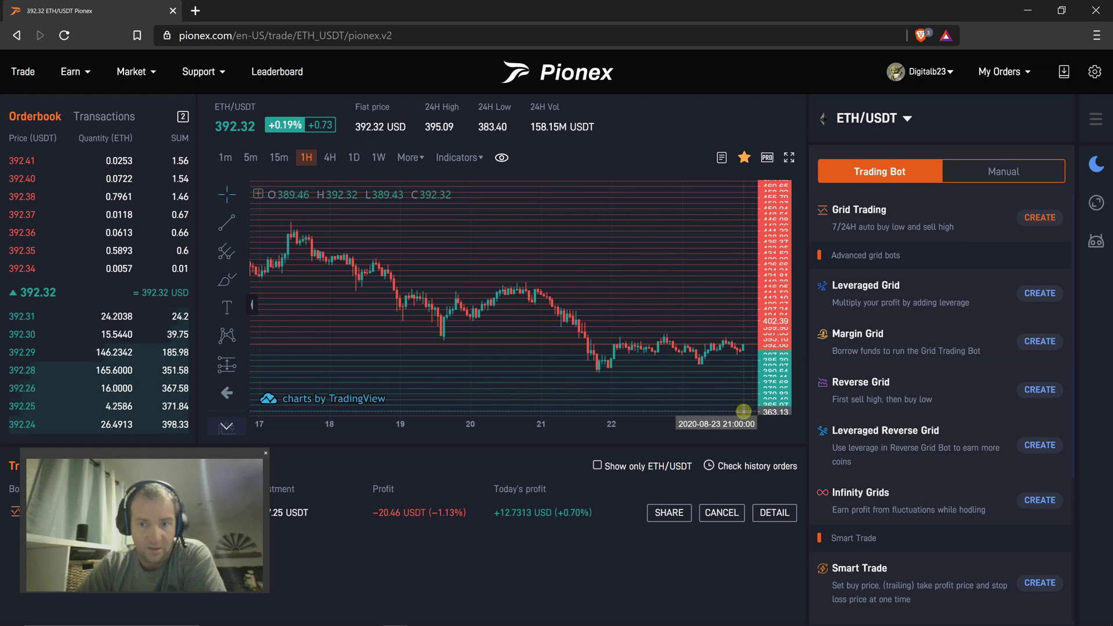
scroll(700, 367, "up", 2)
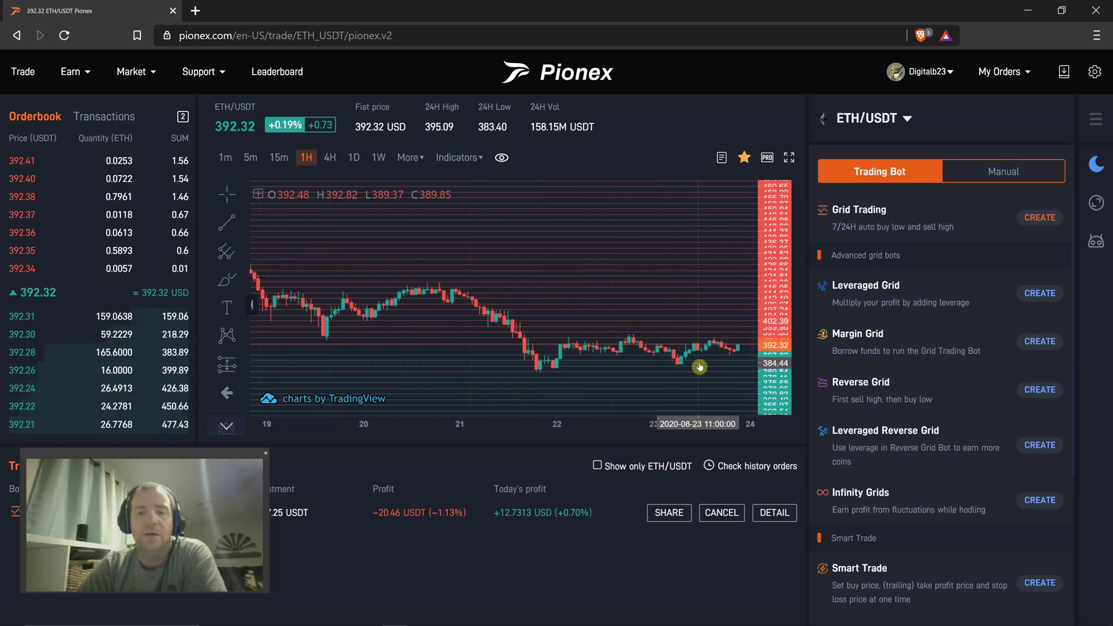
scroll(699, 367, "up", 4)
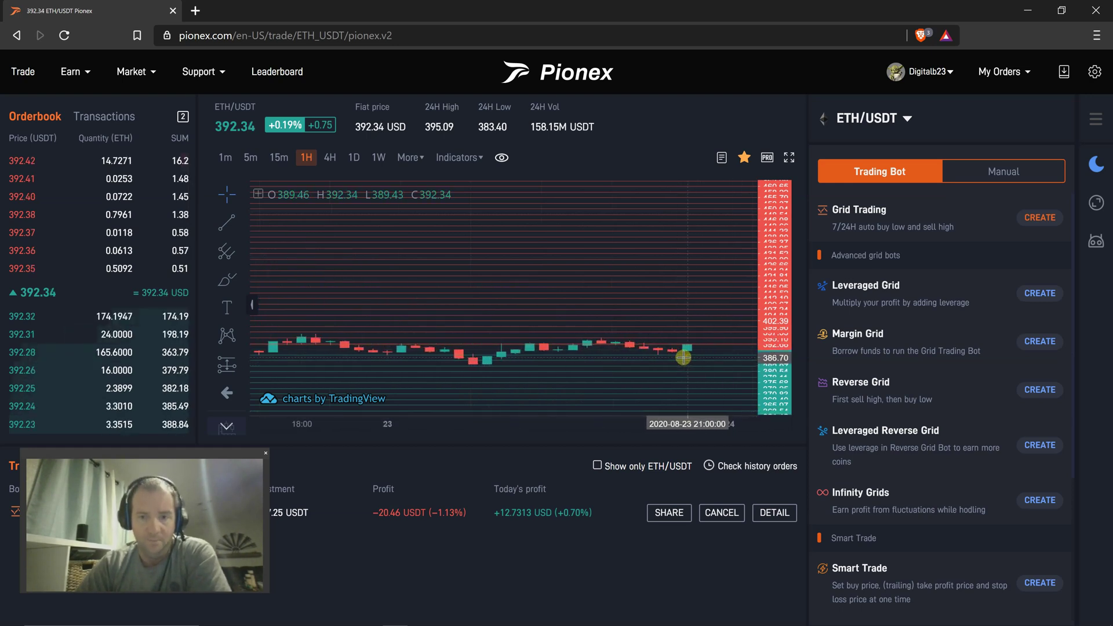
left_click_drag(780, 378, 770, 263)
left_click_drag(638, 363, 644, 245)
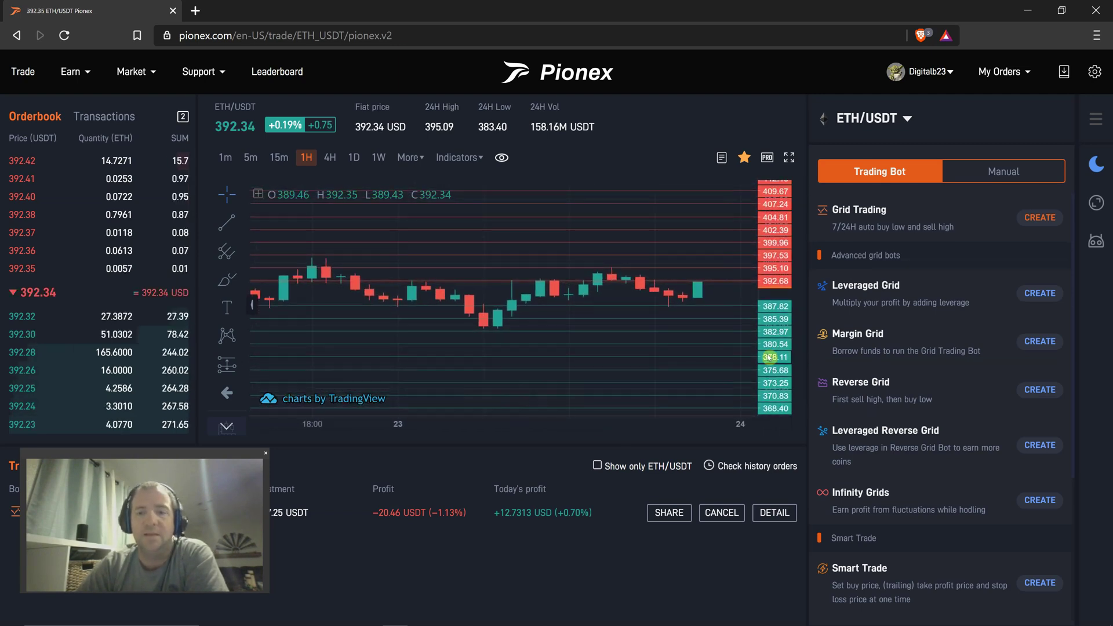
left_click_drag(768, 354, 766, 234)
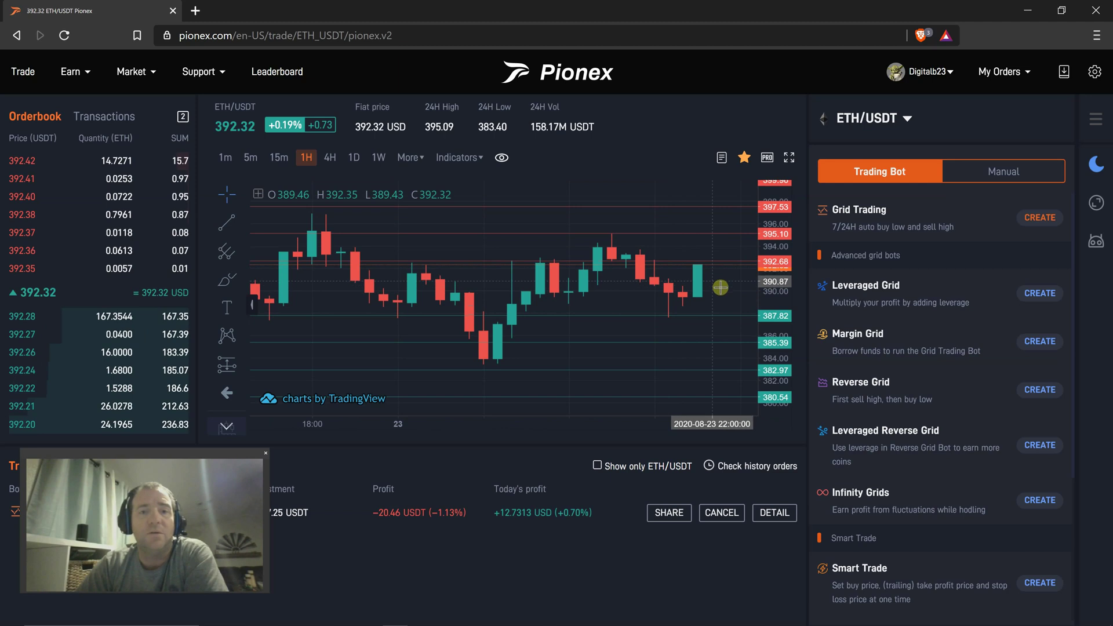
Review the running grid bot's placed buy and sell orders again and go back to the trading page
left_click(773, 513)
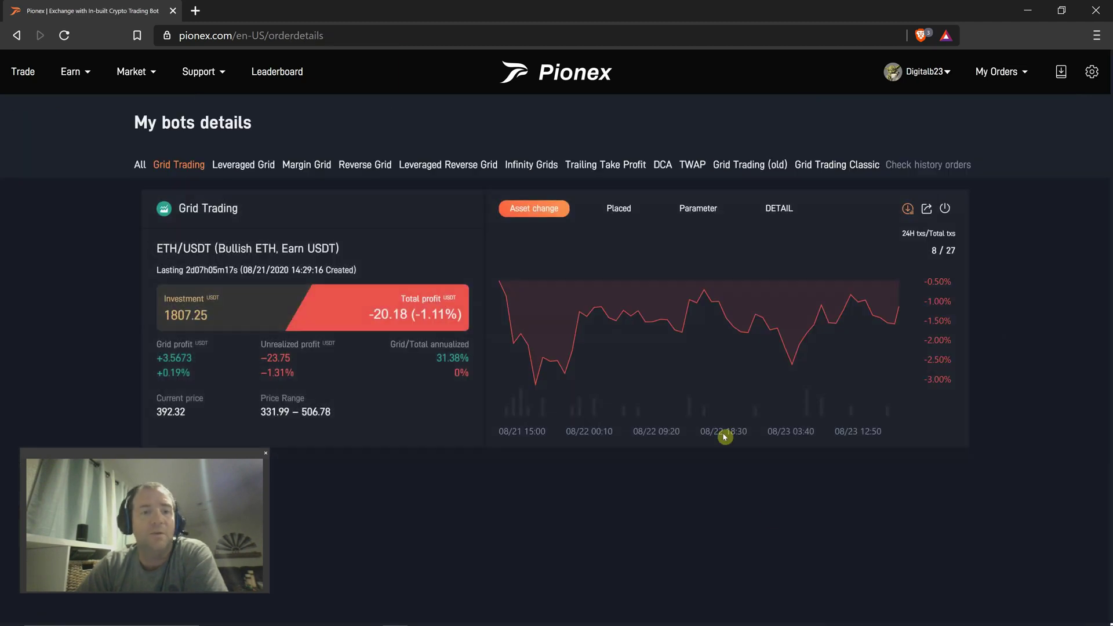
left_click(629, 212)
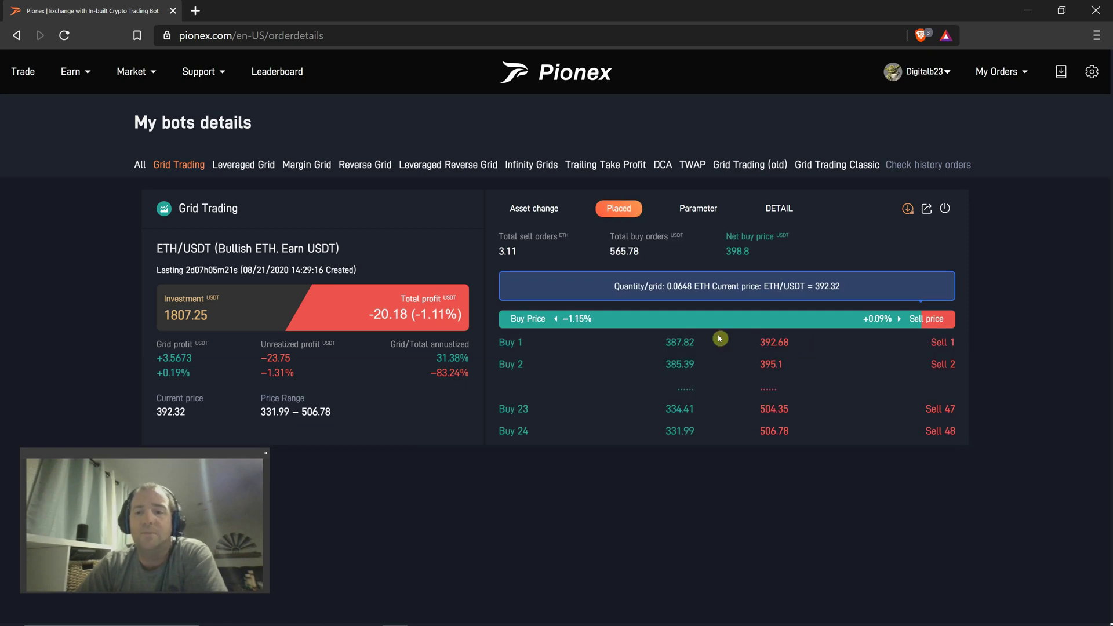
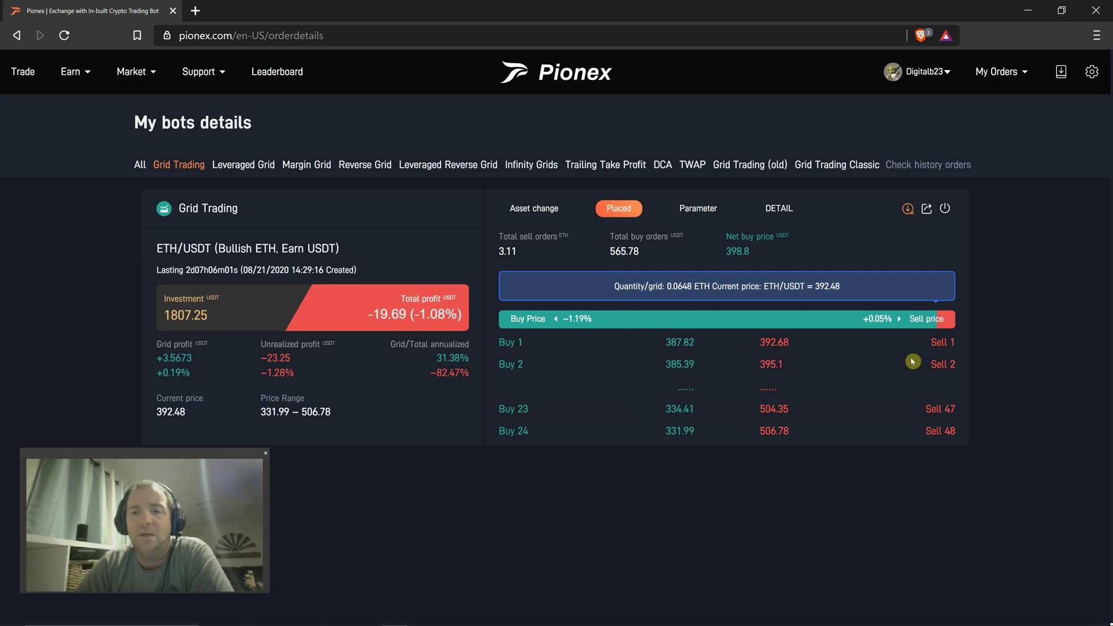
left_click(17, 35)
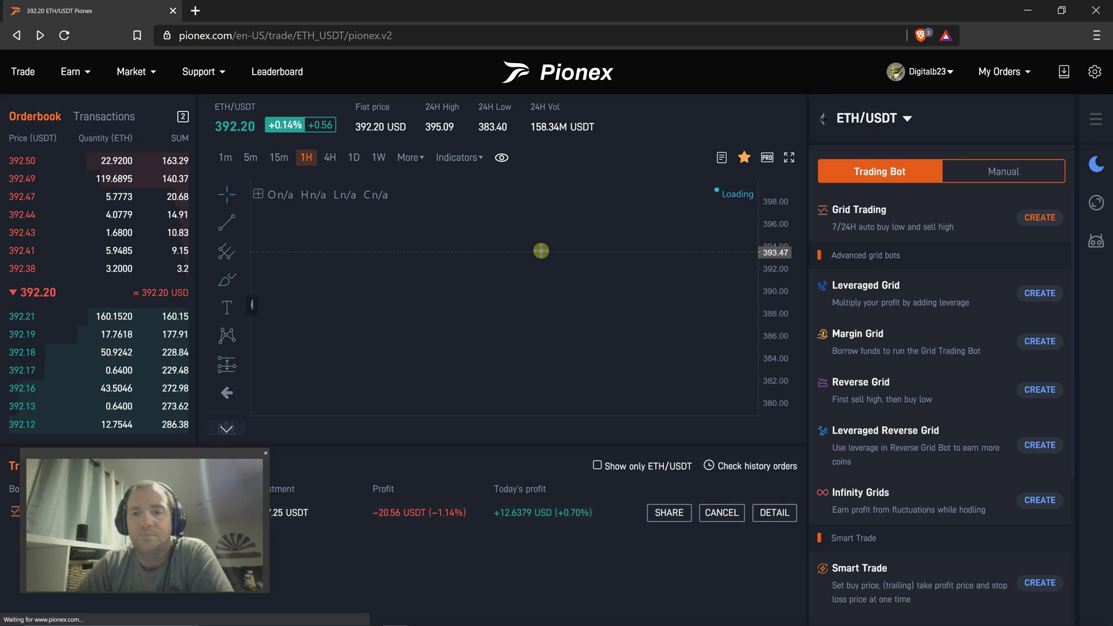
Open the Grid Trading setup with its AI strategy and hide the buy/sell price levels to examine the wider ETH/USDT price range
left_click(1041, 219)
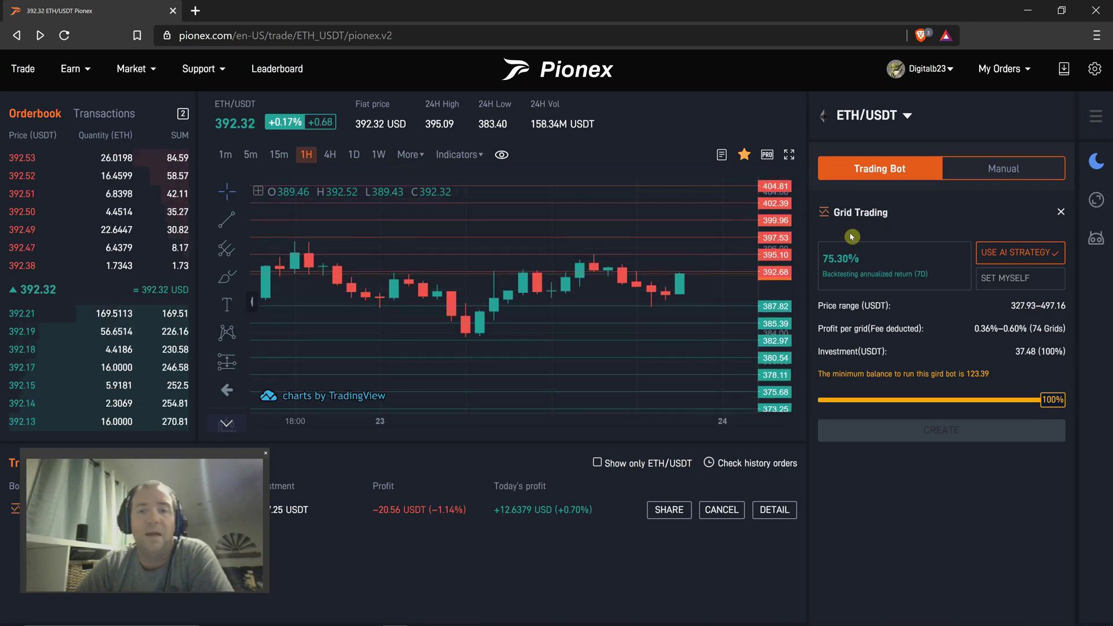
scroll(693, 279, "down", 3)
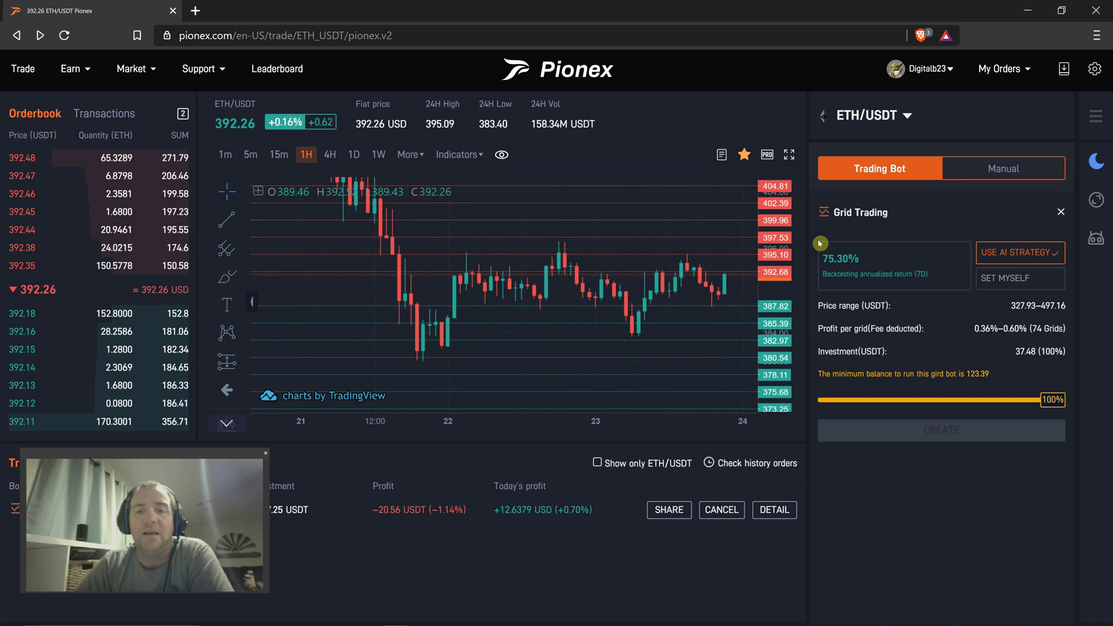
left_click_drag(774, 233, 781, 385)
left_click(502, 154)
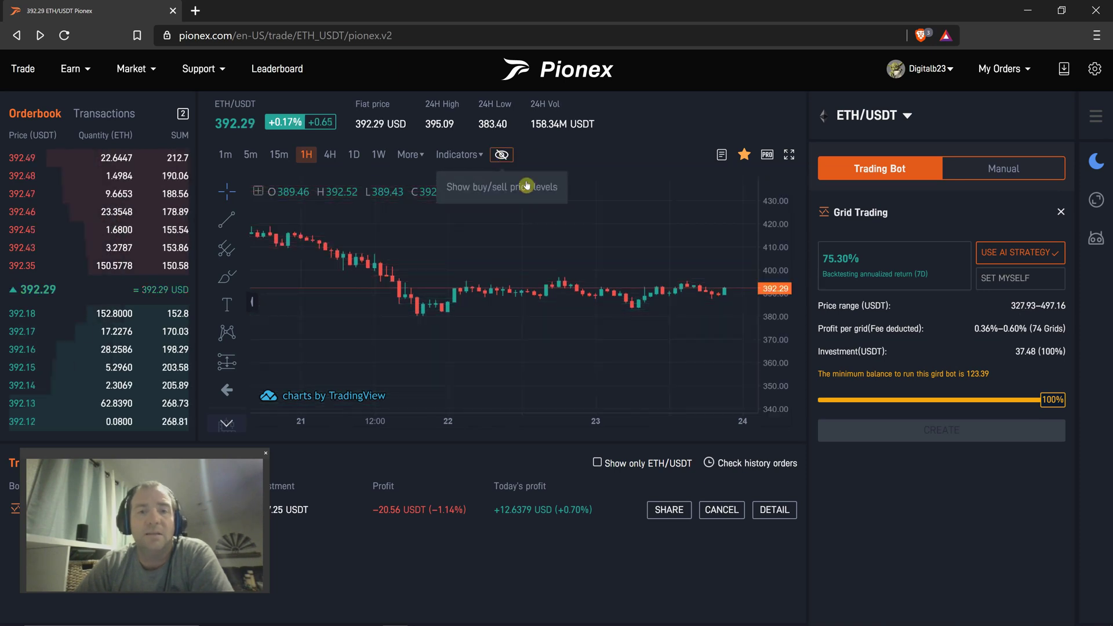
scroll(629, 262, "down", 5)
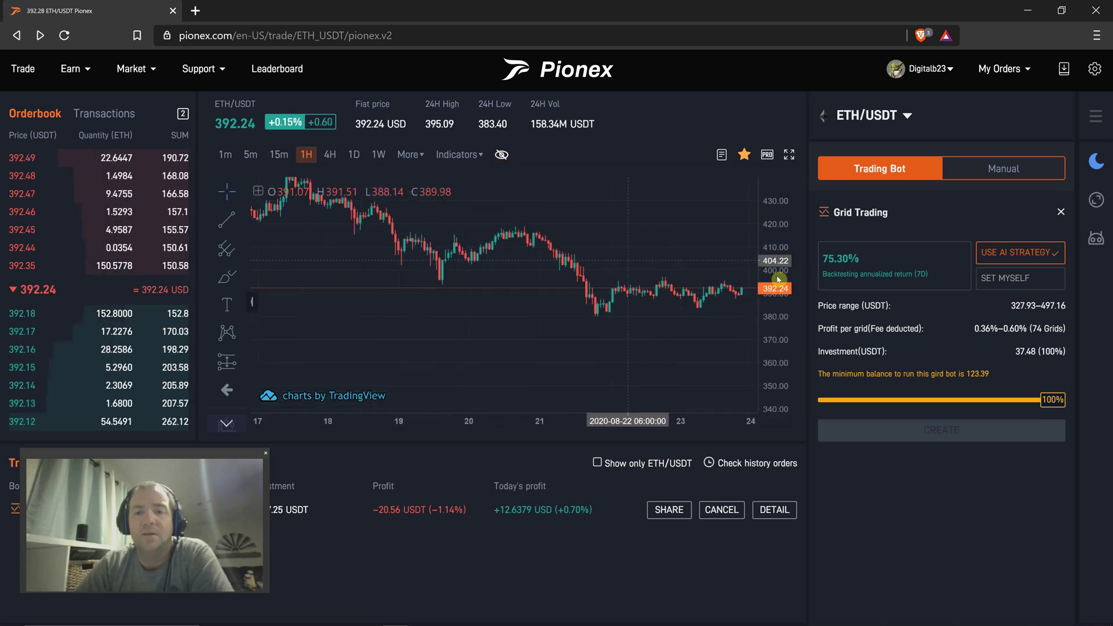
left_click_drag(777, 241, 777, 342)
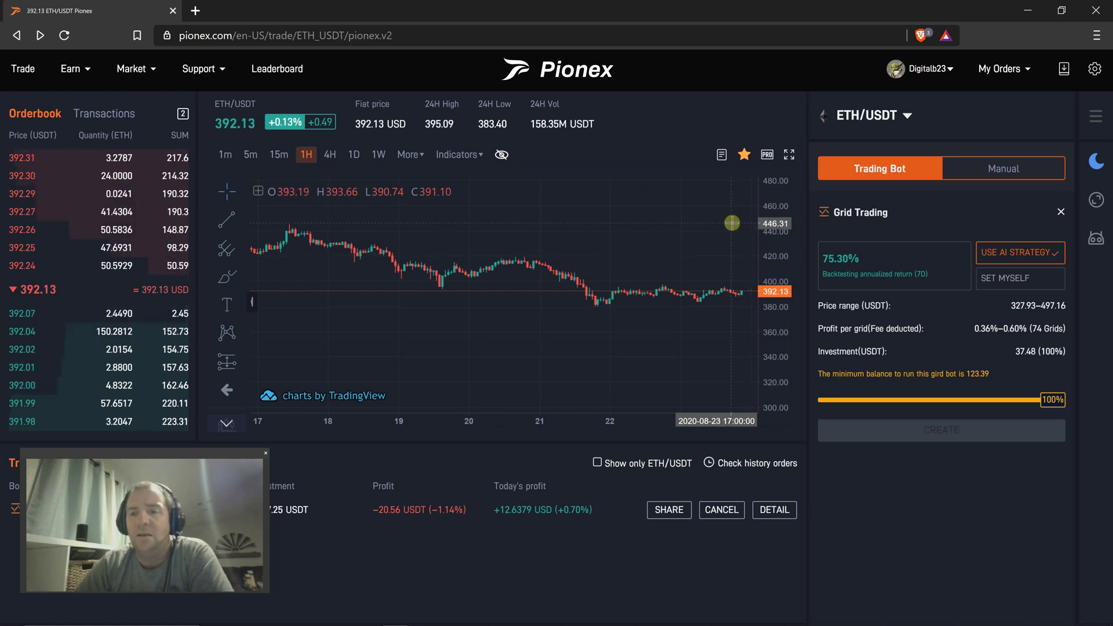
left_click_drag(731, 241, 730, 267)
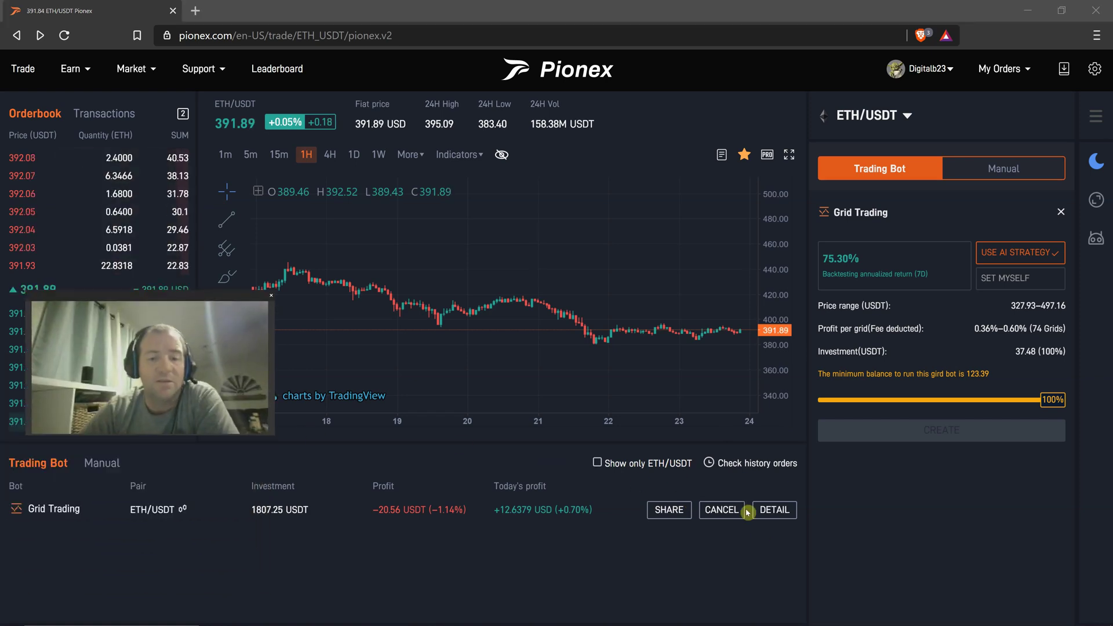
Check the running grid bot's investment and profit details and return to the trading page
left_click(775, 509)
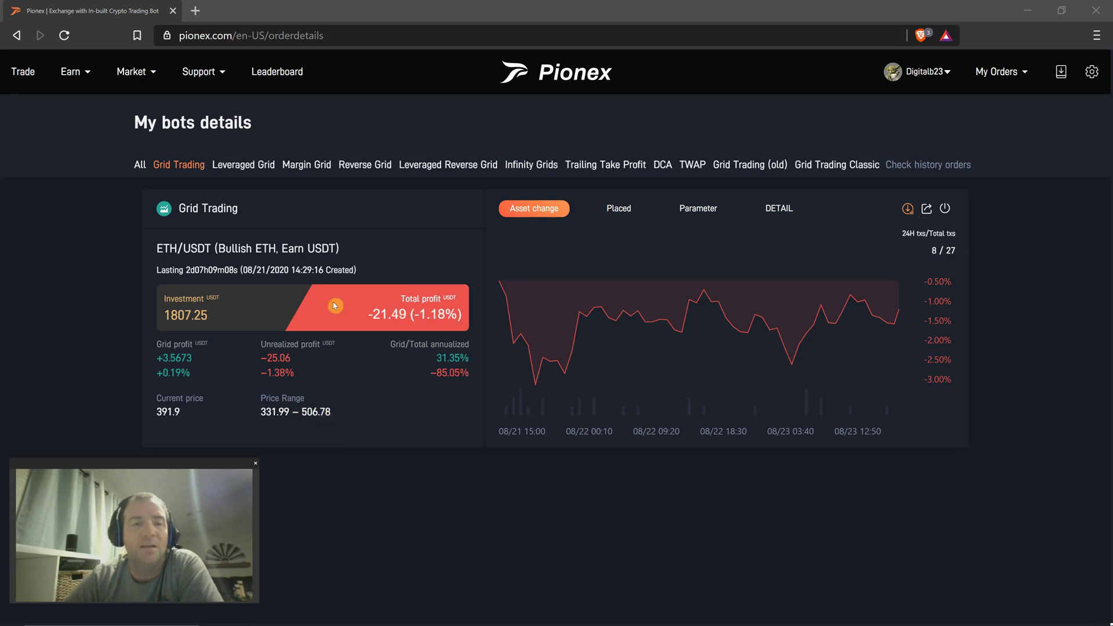
left_click(17, 36)
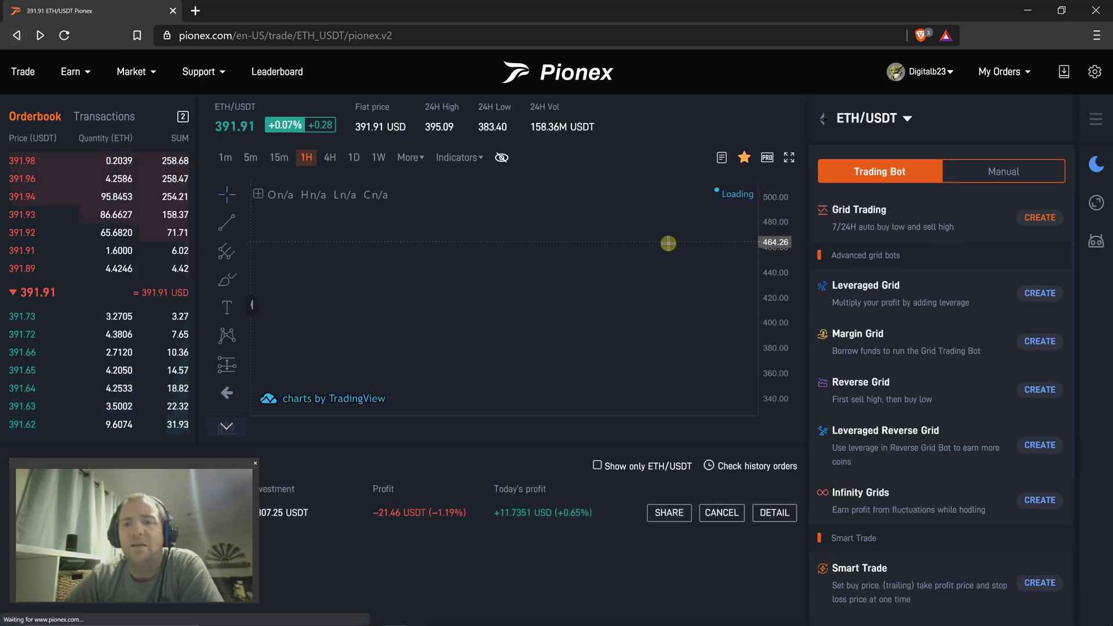
Start a Grid Trading bot setup with self-set parameters and auto-fill them from the AI strategy
left_click(1044, 218)
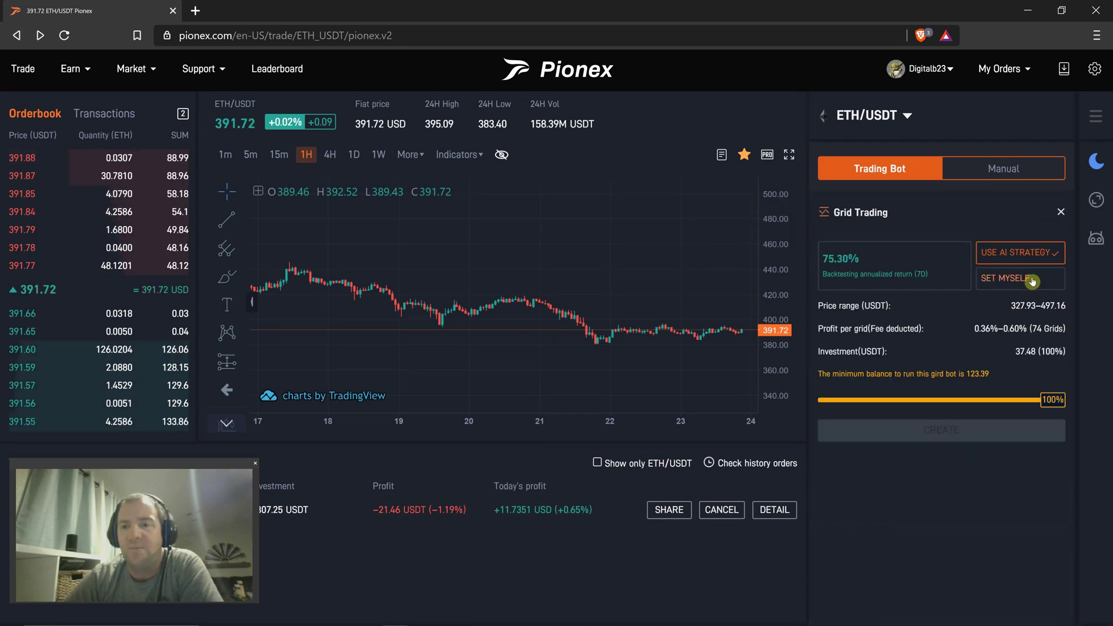
left_click(1032, 282)
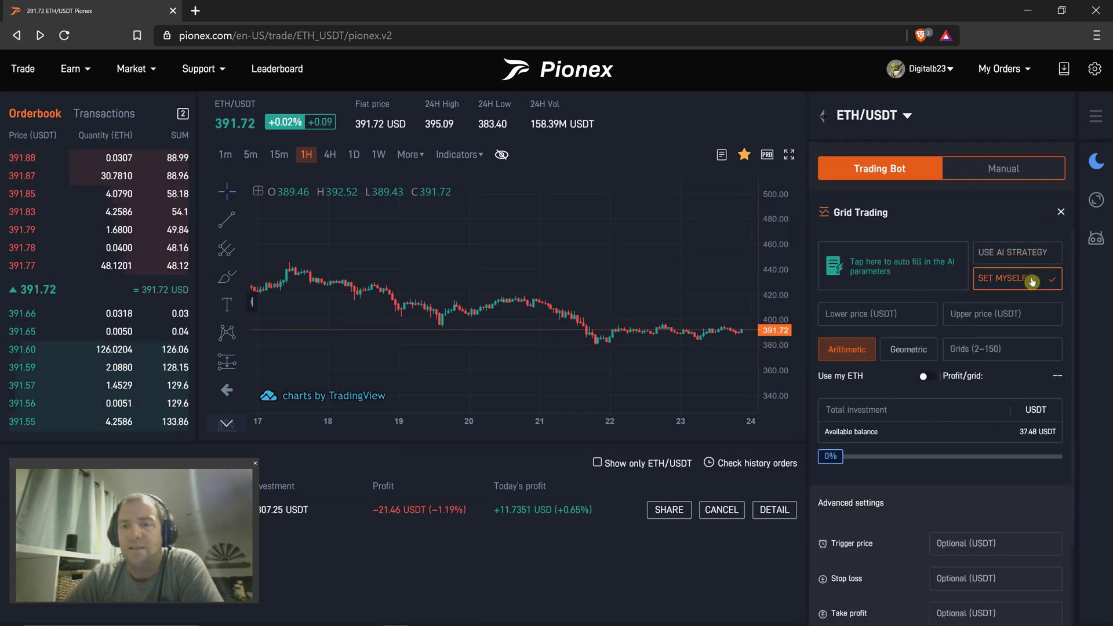
left_click(917, 265)
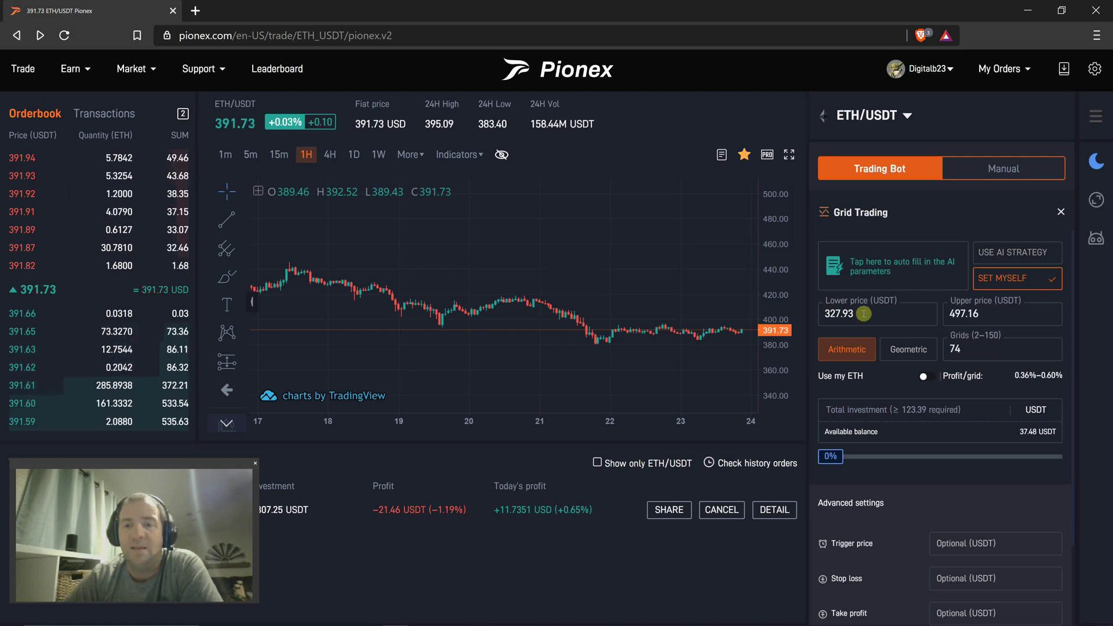
Set the grid bot's lower price to 350 USDT, upper price to 450 USDT and number of grids to 99
left_click_drag(863, 313, 805, 317)
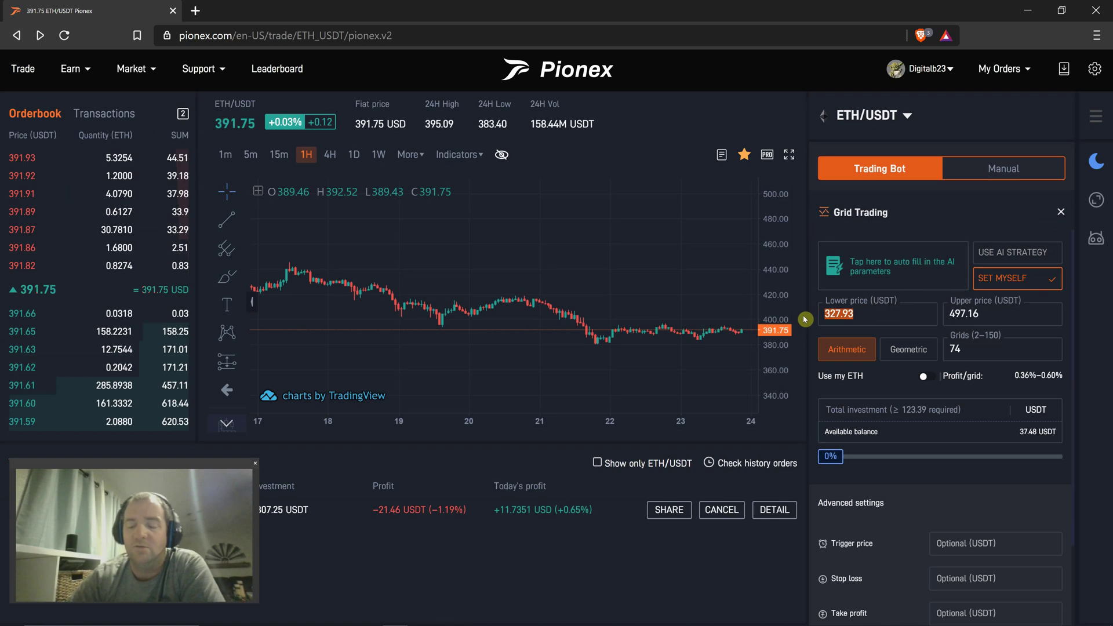
type("350")
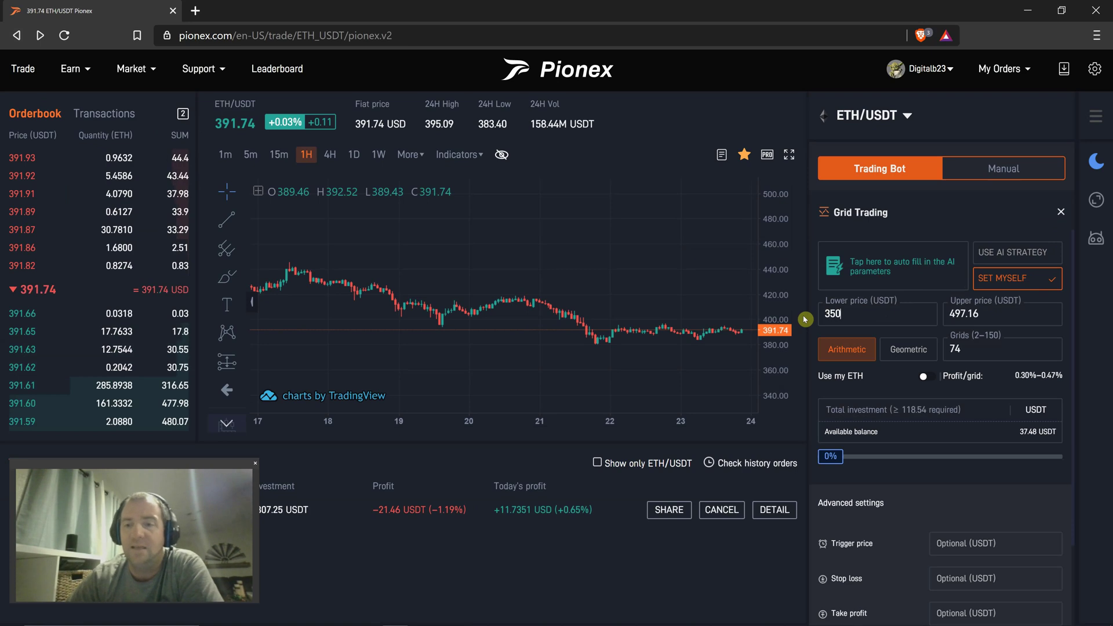
left_click_drag(1001, 316, 894, 320)
type("450")
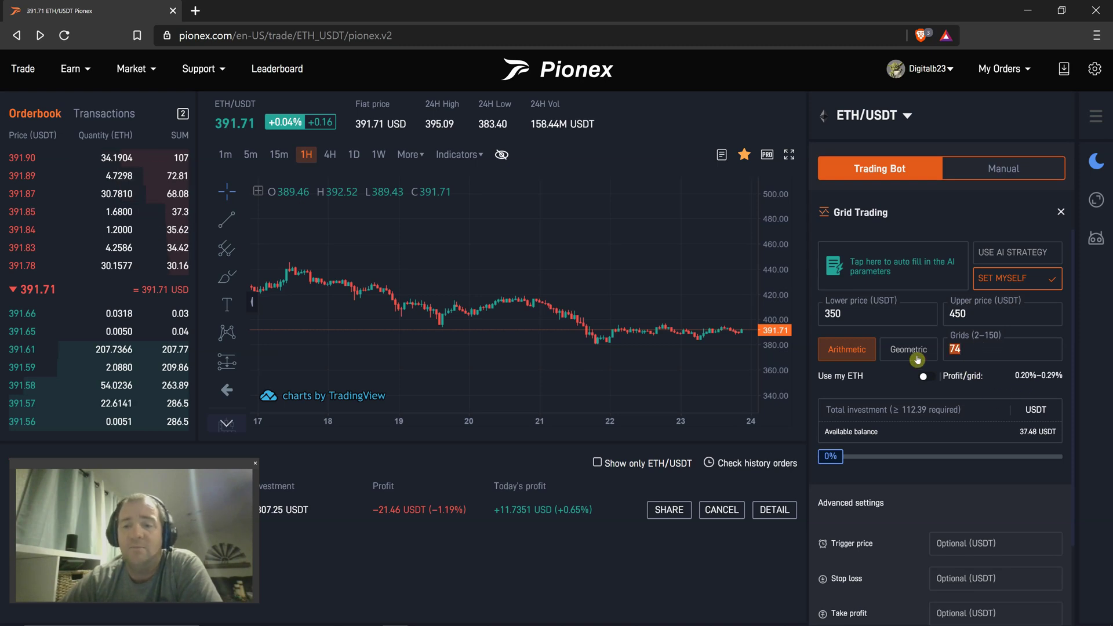
type("99")
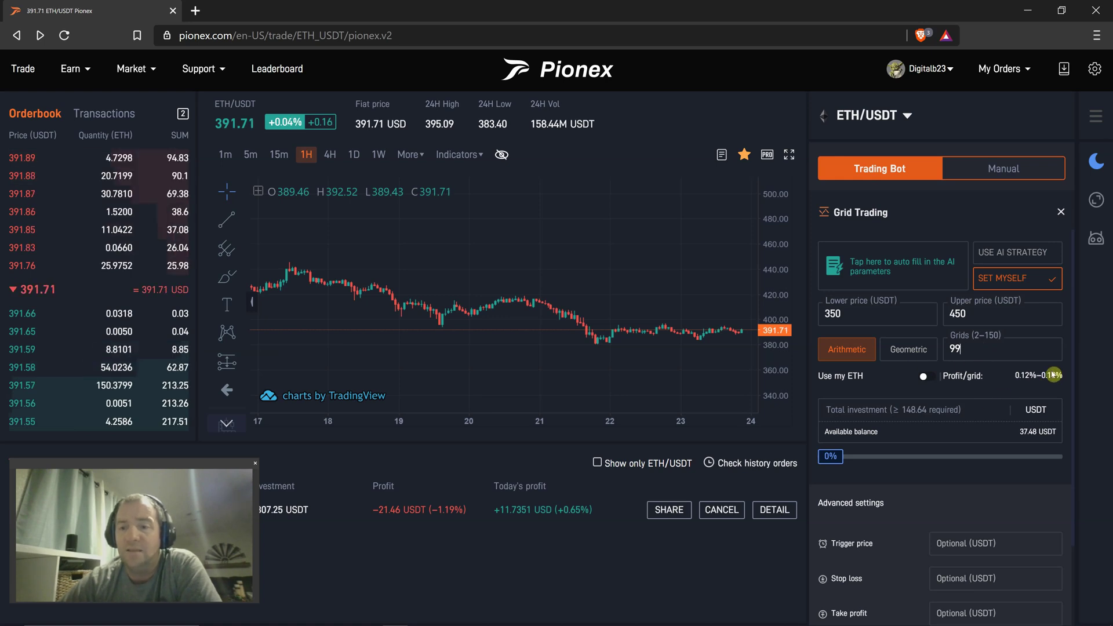
Set the grid bot's number of grids to 150
left_click_drag(1008, 349, 910, 356)
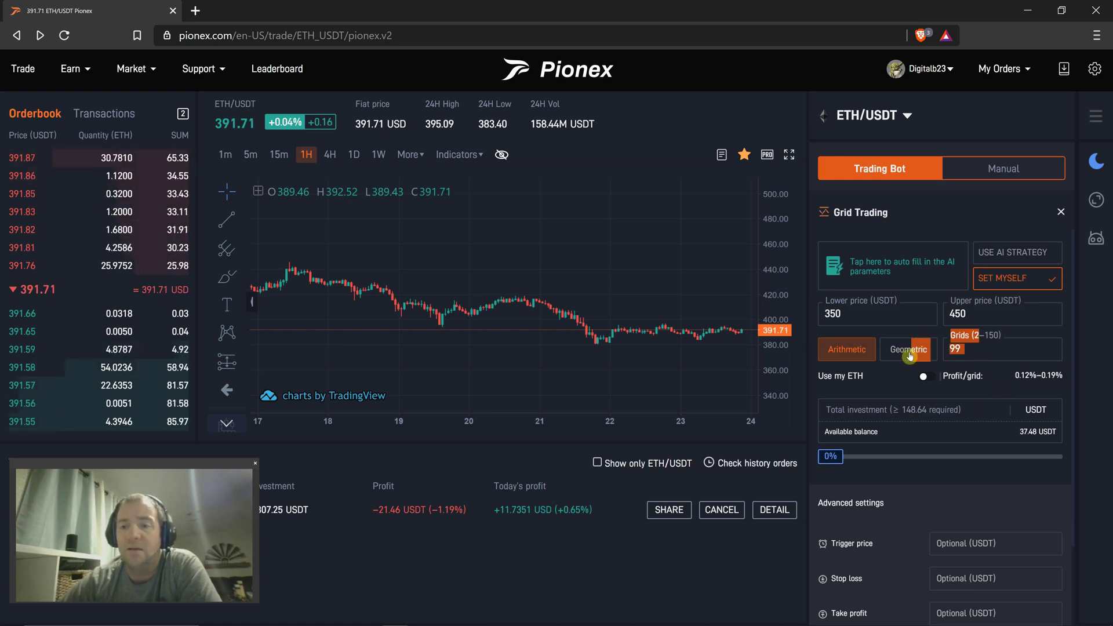
right_click(990, 349)
left_click(1020, 347)
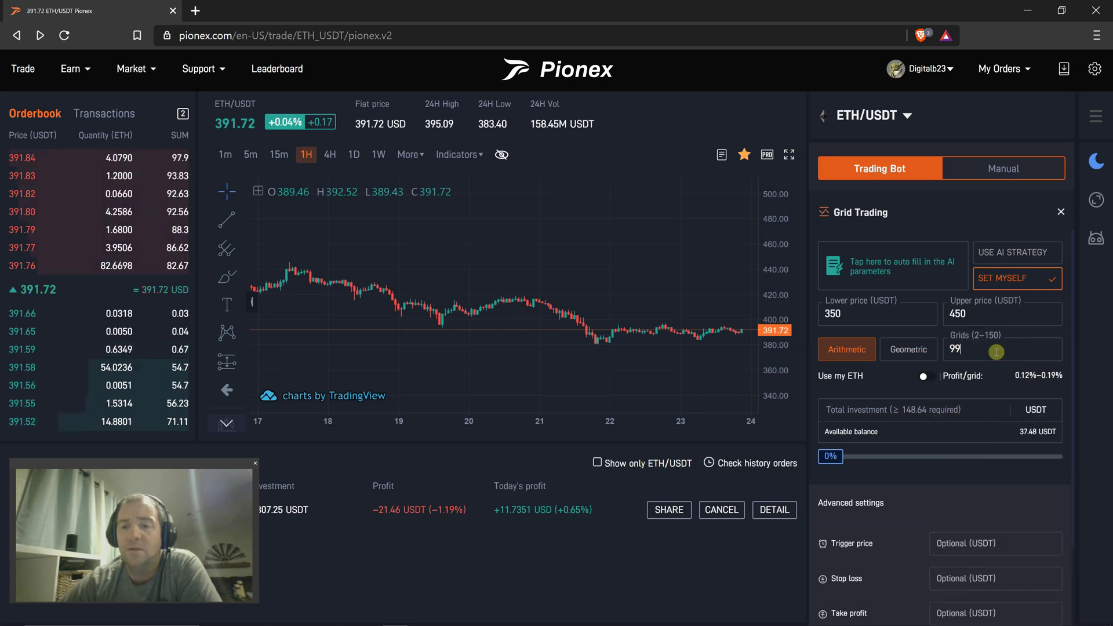
key("BackSpace")
key("BackSpace")
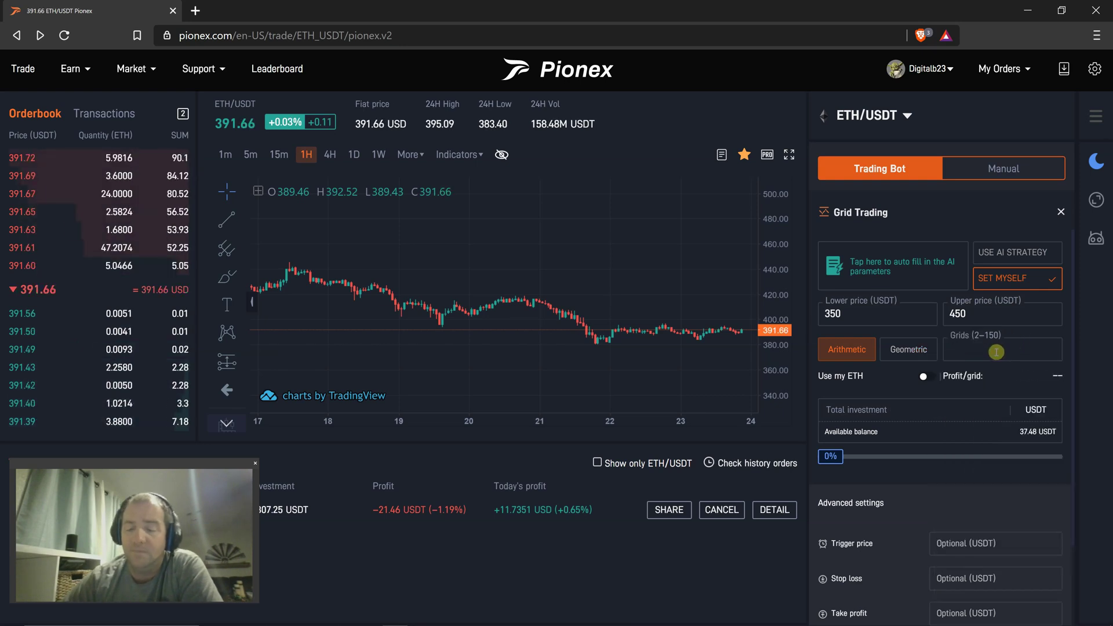
type("150")
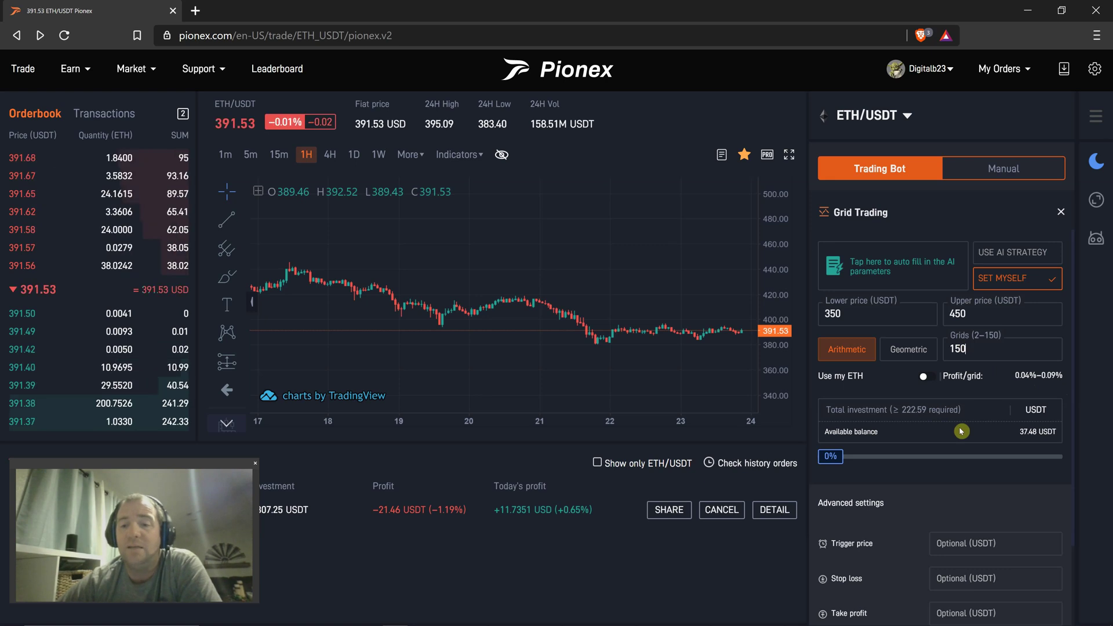
Reduce the grid bot's number of grids to 15
left_click(989, 348)
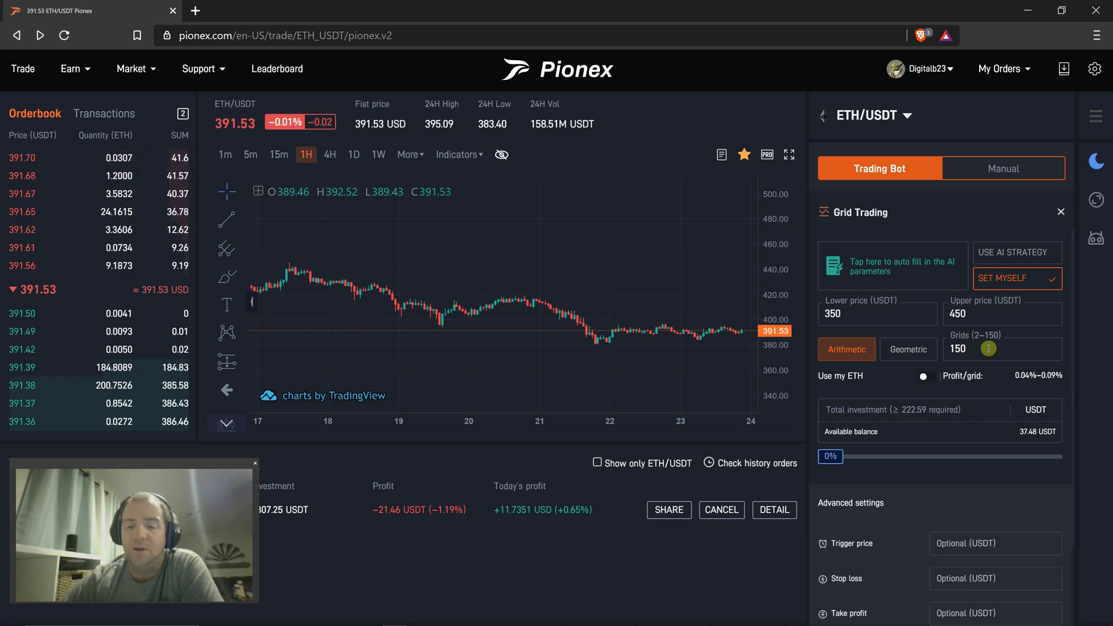
key("BackSpace")
key("BackSpace")
key("BackSpace")
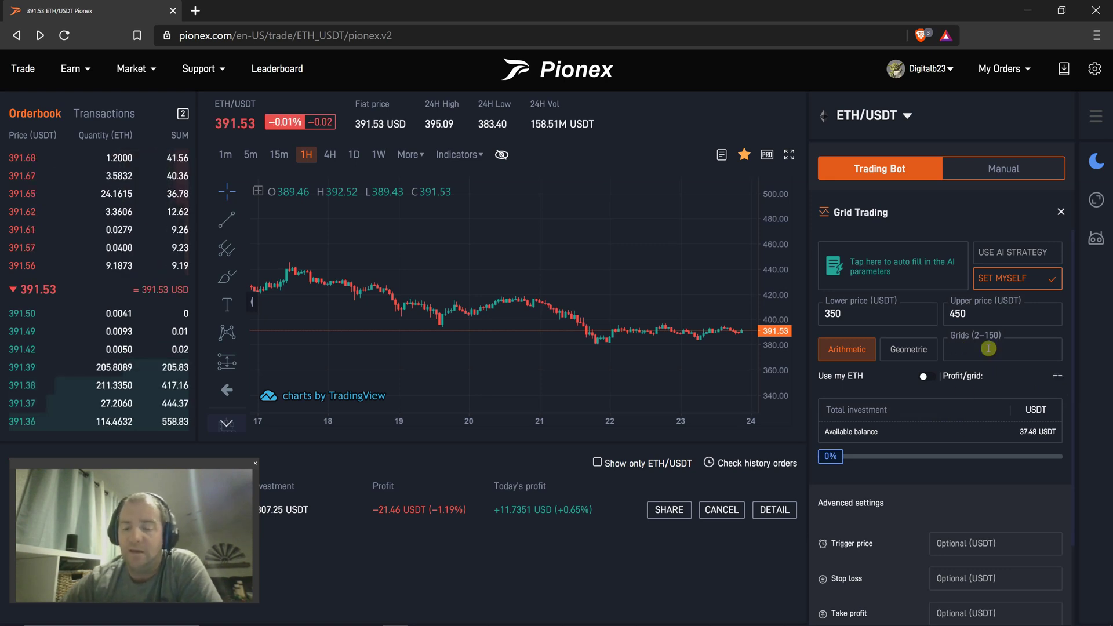
type("15")
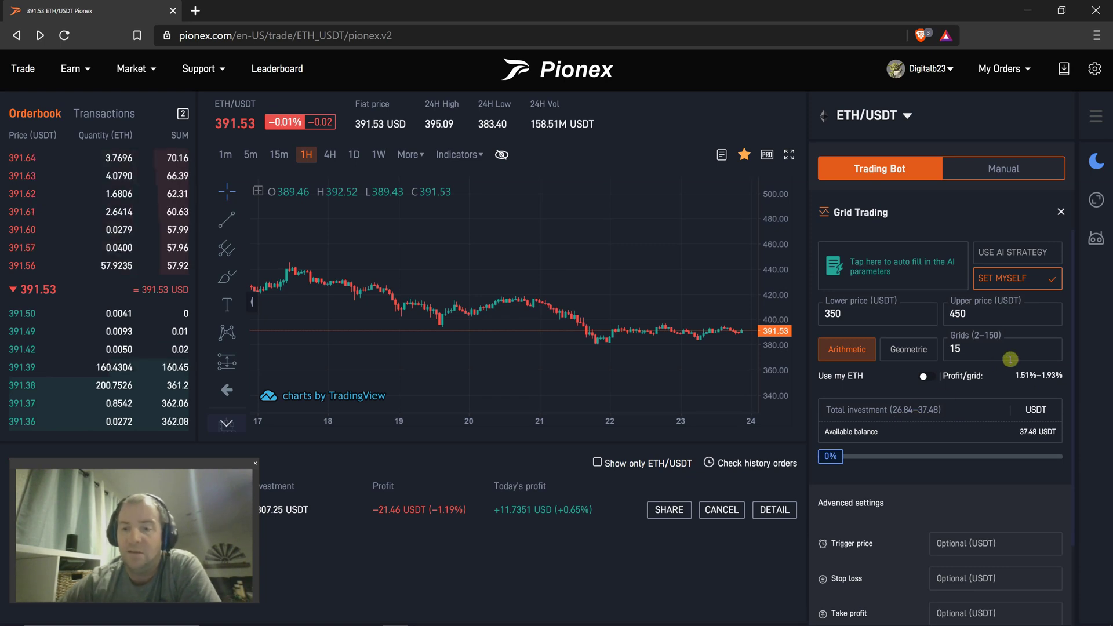
Set the number of grids to 3 and review the optional trigger price, stop loss and take profit settings
key("BackSpace")
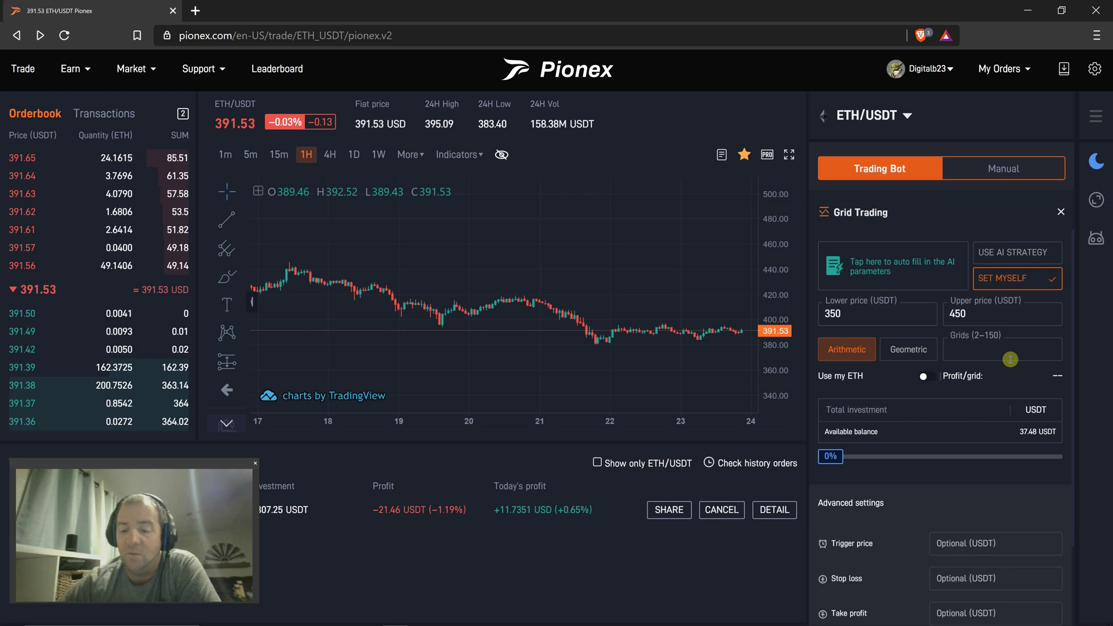
type("3")
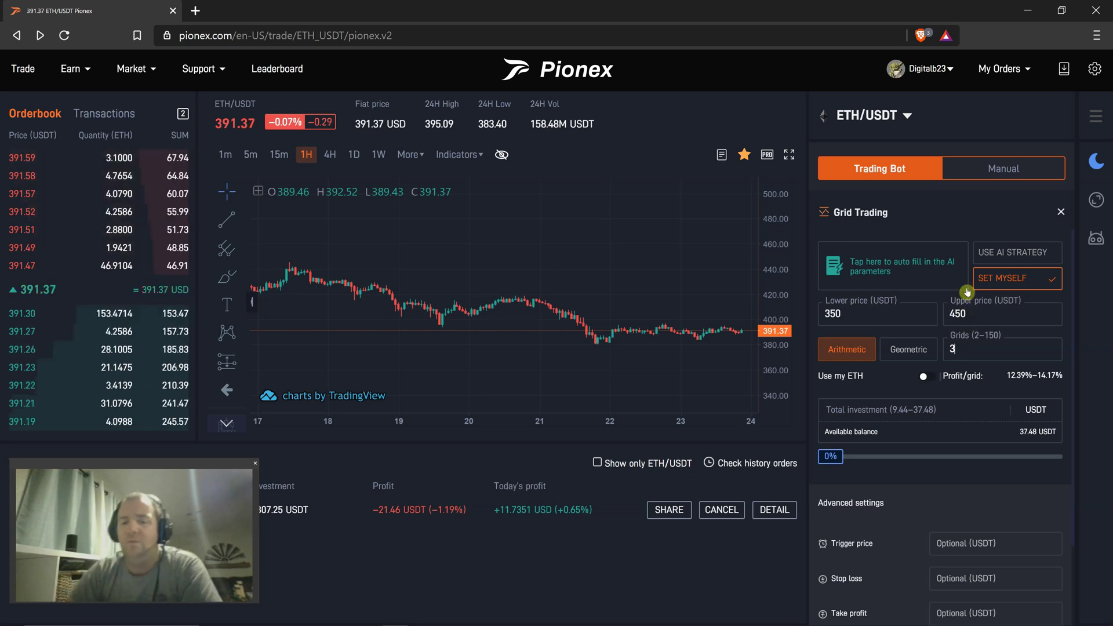
scroll(998, 342, "down", 2)
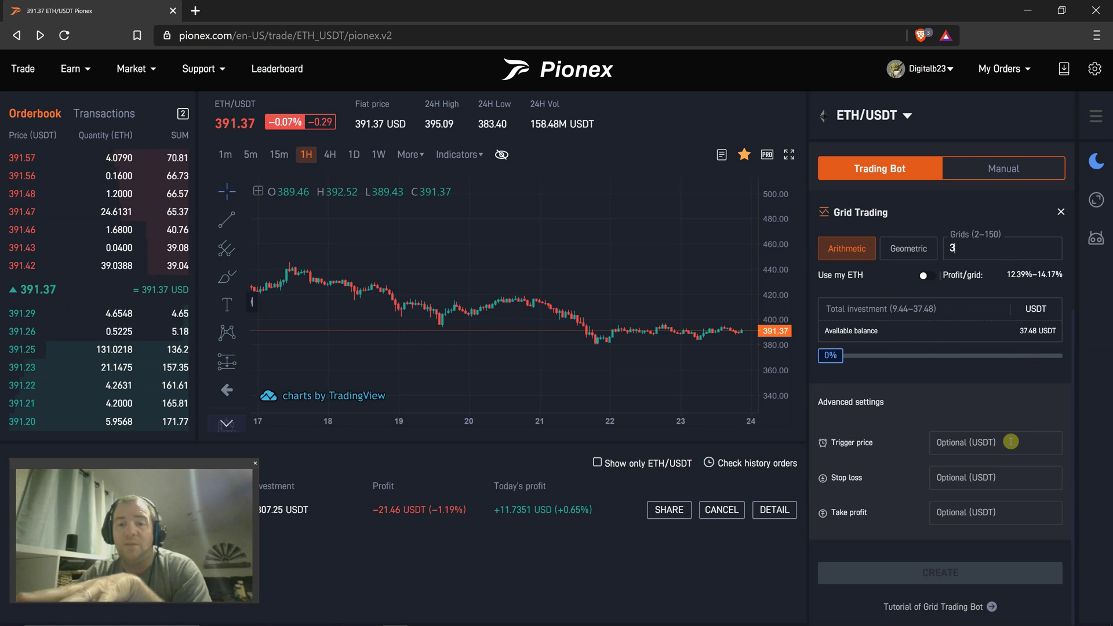
Switch the ETH/USDT chart to 1-minute candles and stretch its price scale to examine the small price fluctuations
scroll(728, 352, "up", 1)
scroll(728, 352, "up", 5)
left_click(225, 156)
left_click_drag(777, 304, 738, 368)
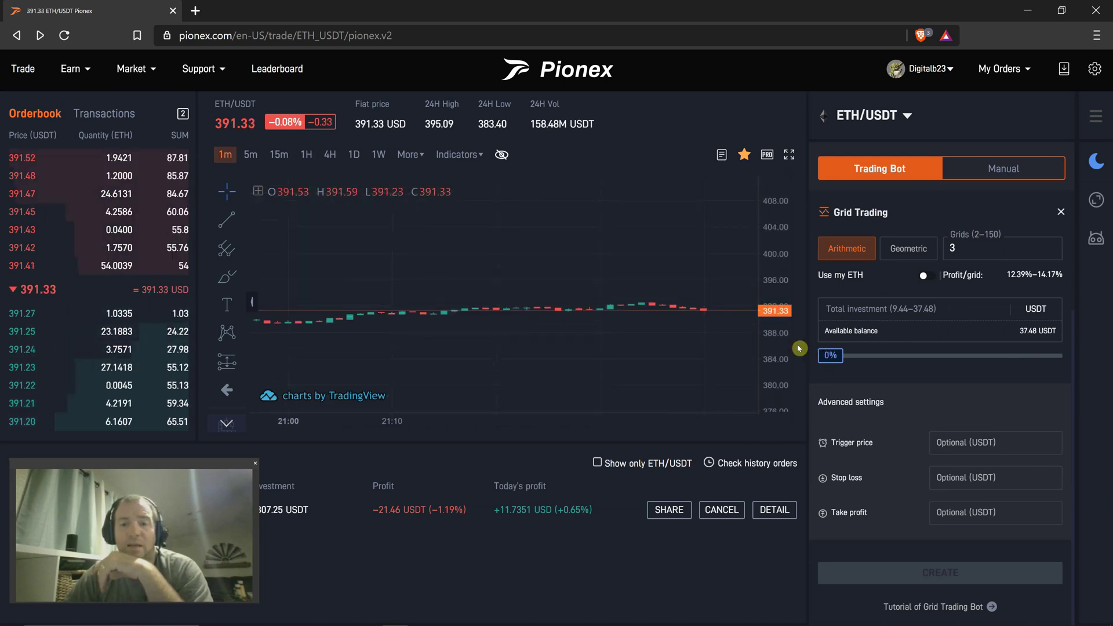
left_click_drag(774, 325, 774, 290)
left_click_drag(786, 392, 728, 232)
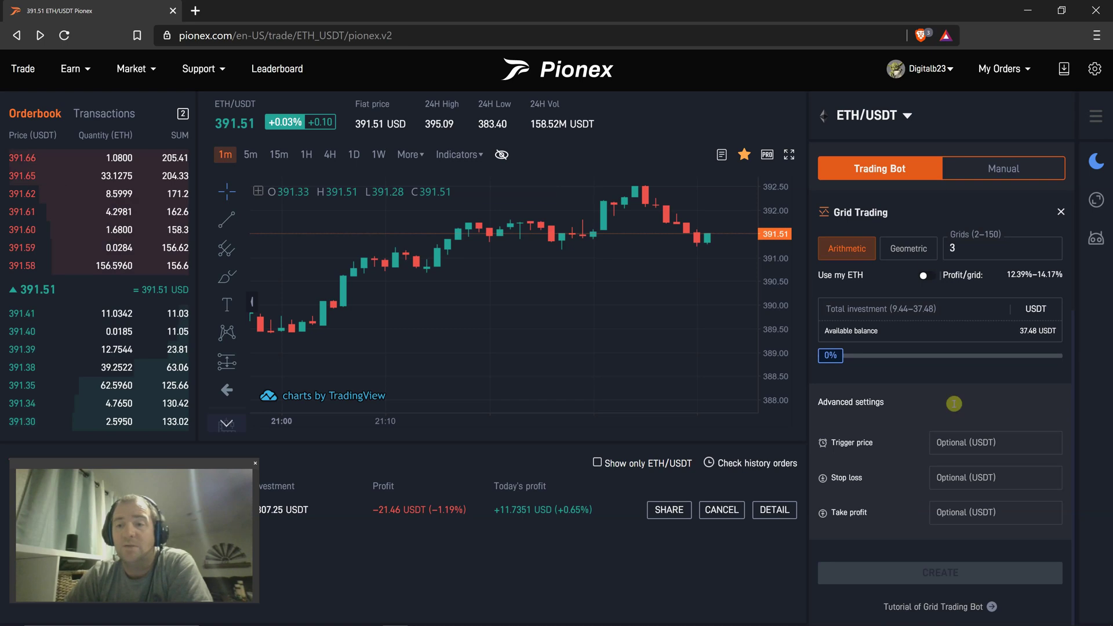
left_click(914, 360)
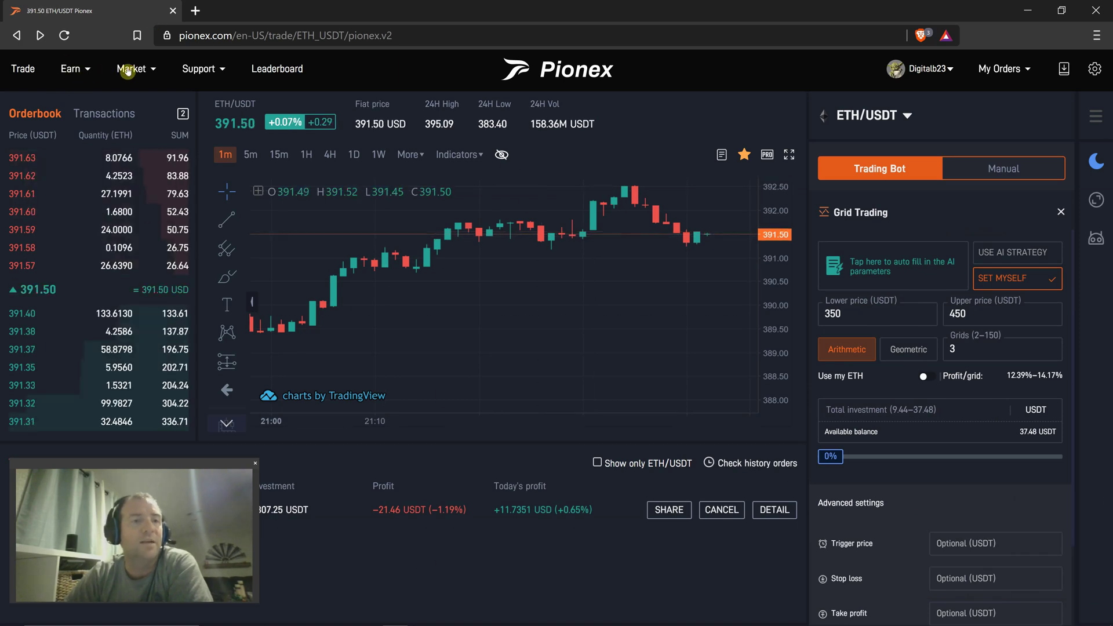
Open the market overview and browse the list of USDT trading pairs
mouse_move(132, 71)
left_click(174, 108)
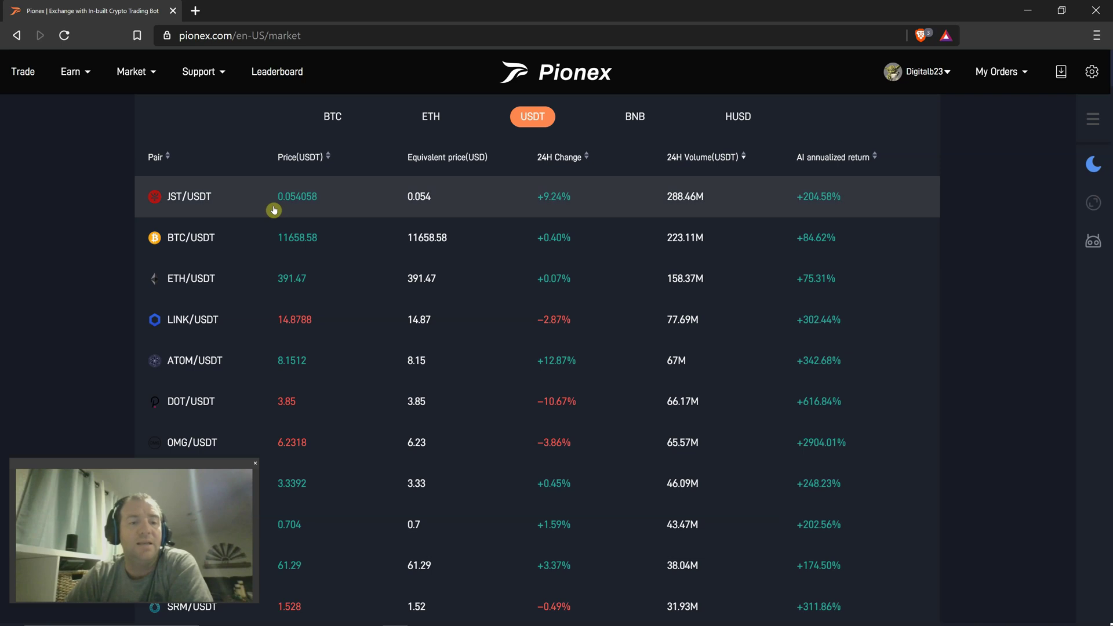
scroll(273, 210, "down", 10)
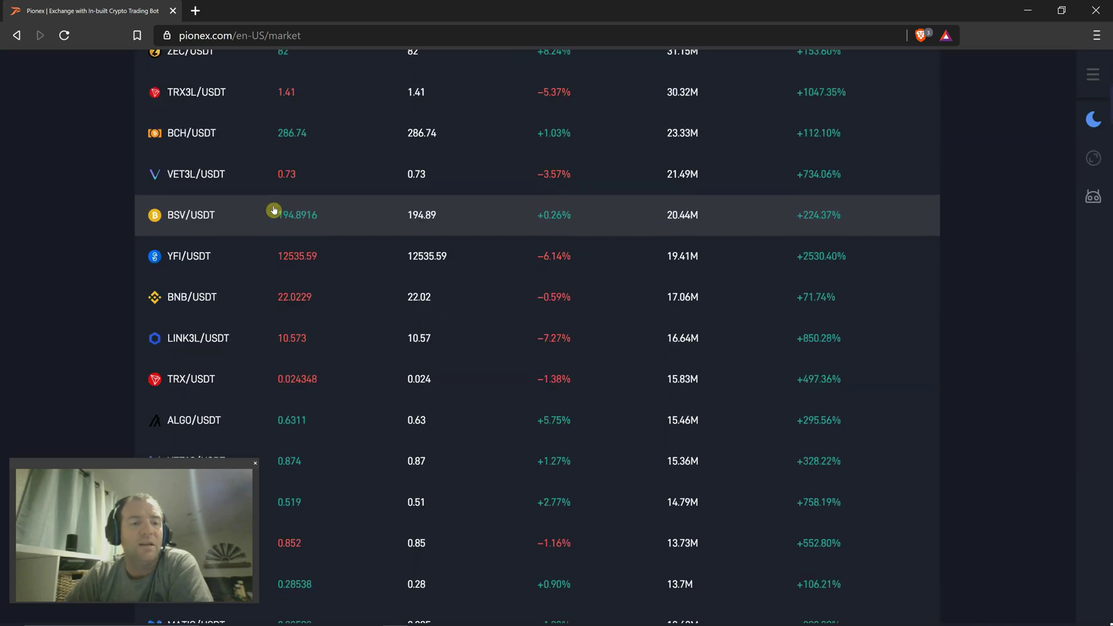
scroll(274, 210, "down", 5)
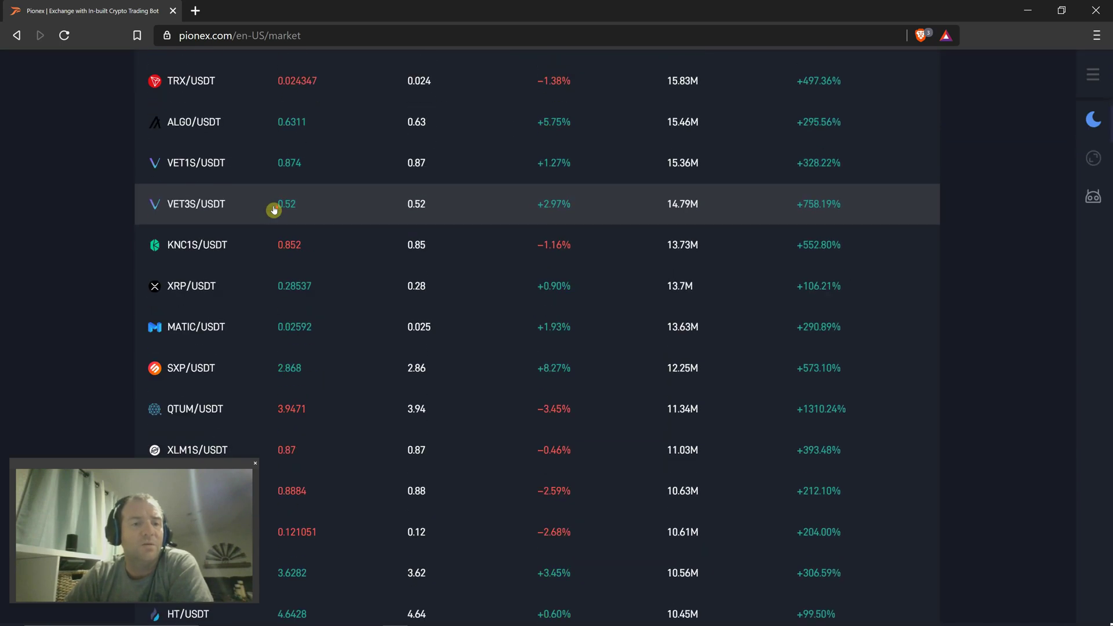
scroll(273, 209, "down", 6)
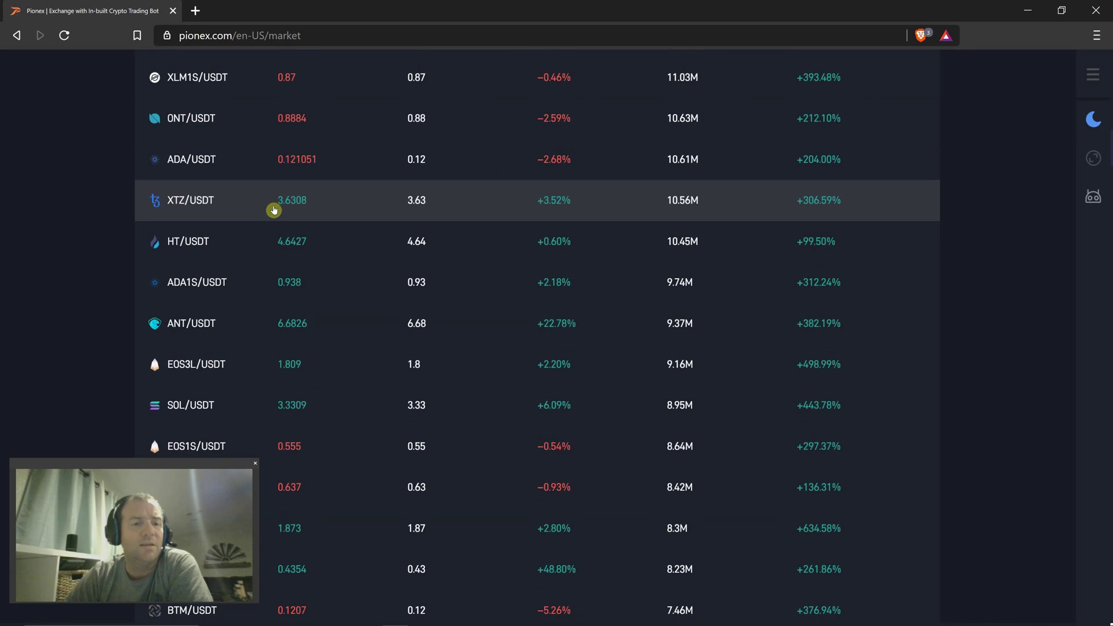
scroll(273, 210, "up", 20)
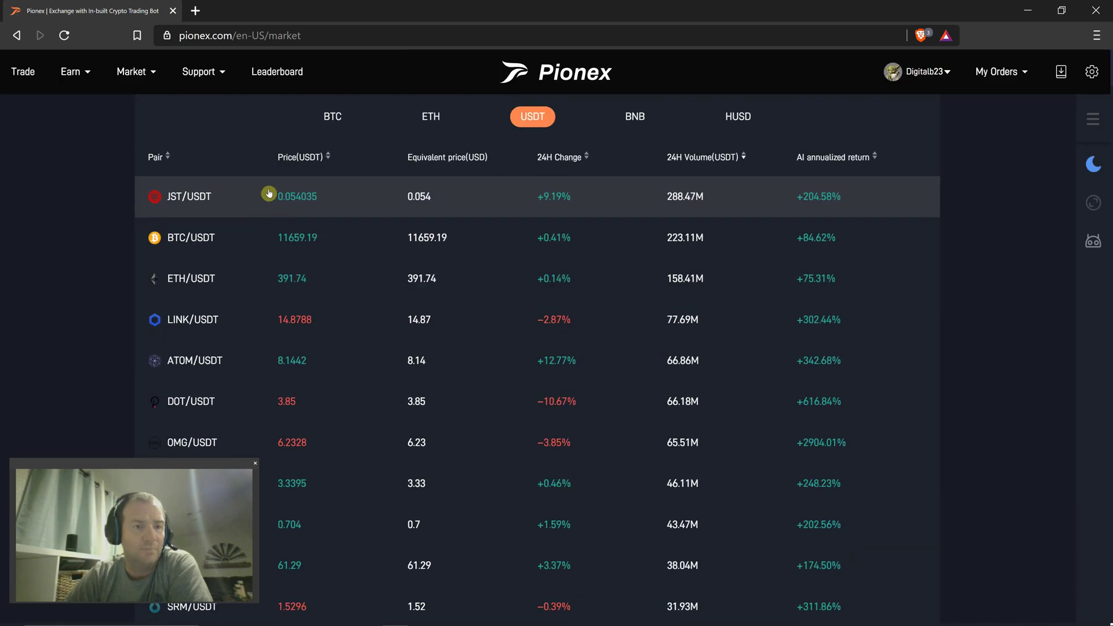
Sort the USDT pairs by 24H change with the biggest gainers first and open the BAT3L/USDT pair
left_click(150, 159)
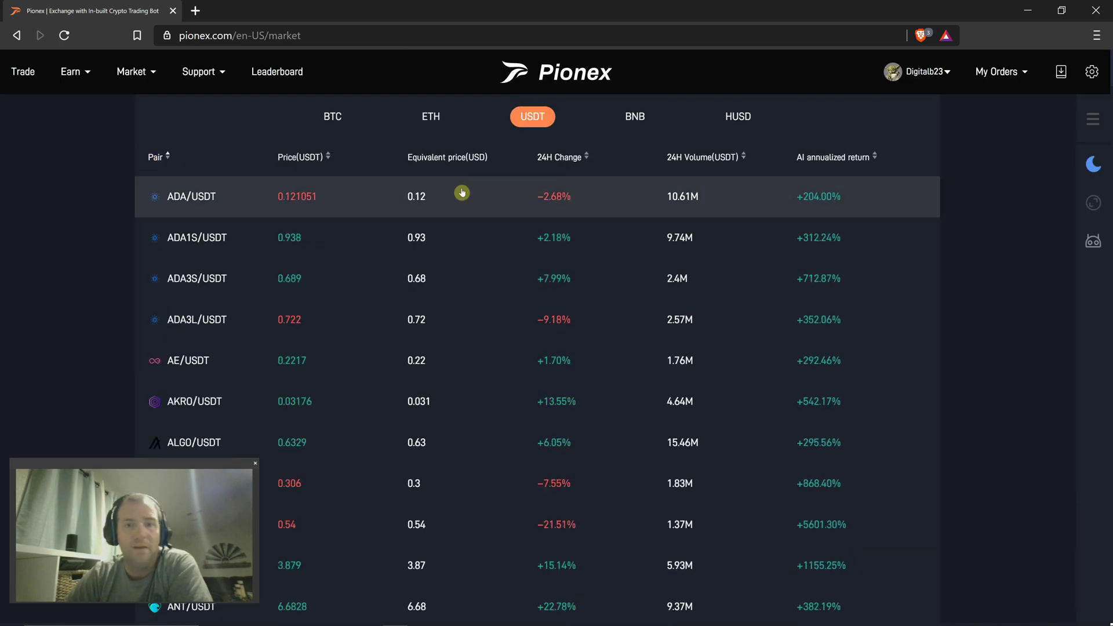
left_click(567, 163)
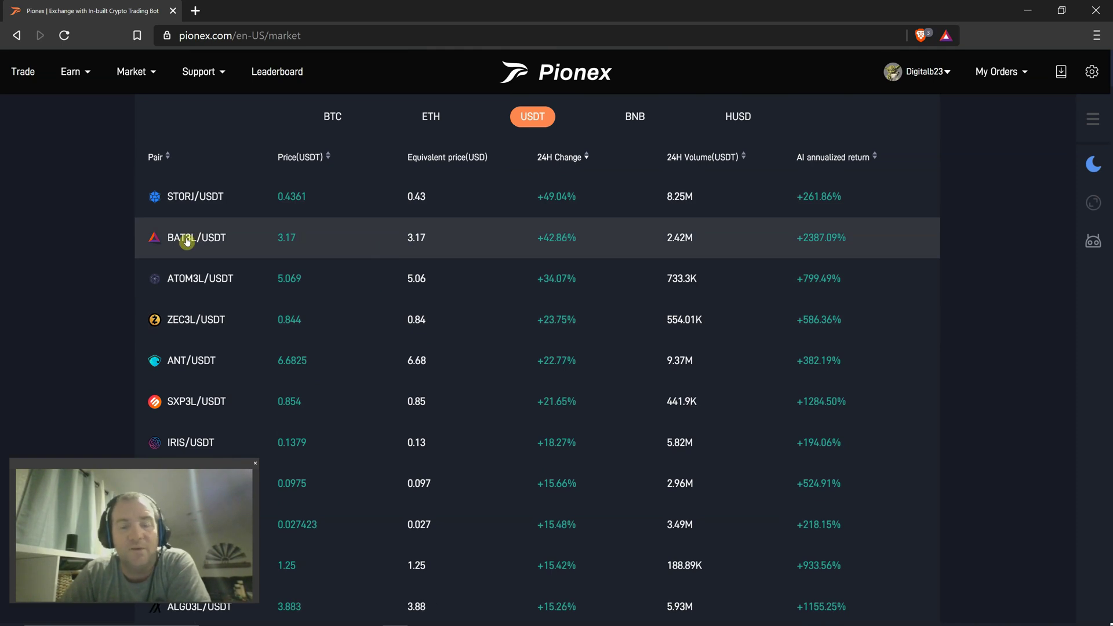
left_click(188, 239)
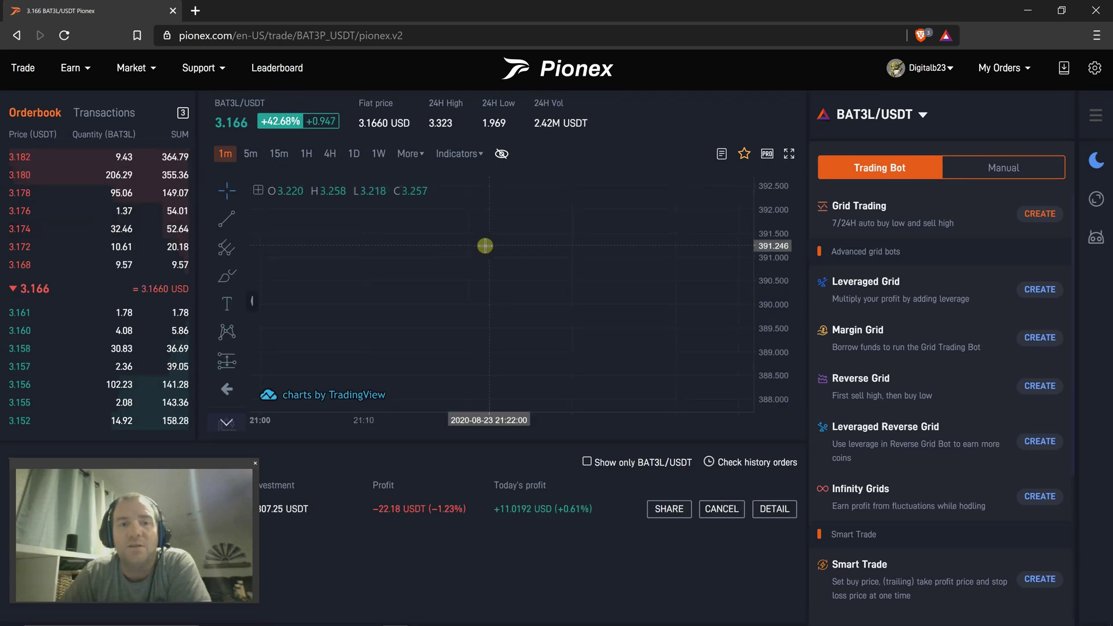
Reset the BAT3L/USDT chart and switch it to 15-minute candles to examine several days of price swings
right_click(676, 237)
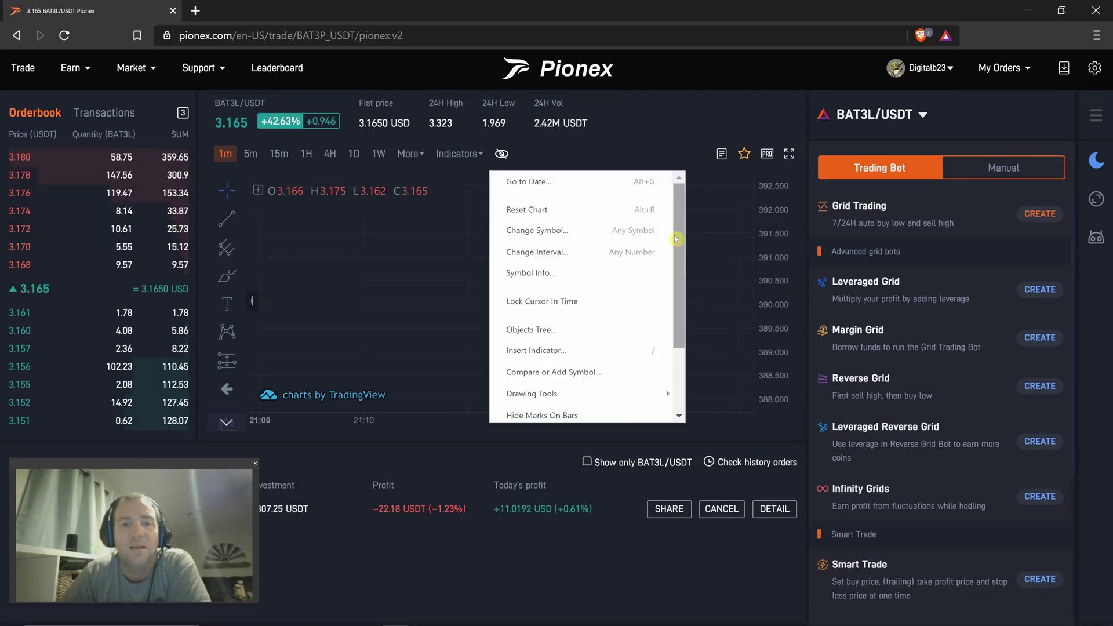
left_click(597, 207)
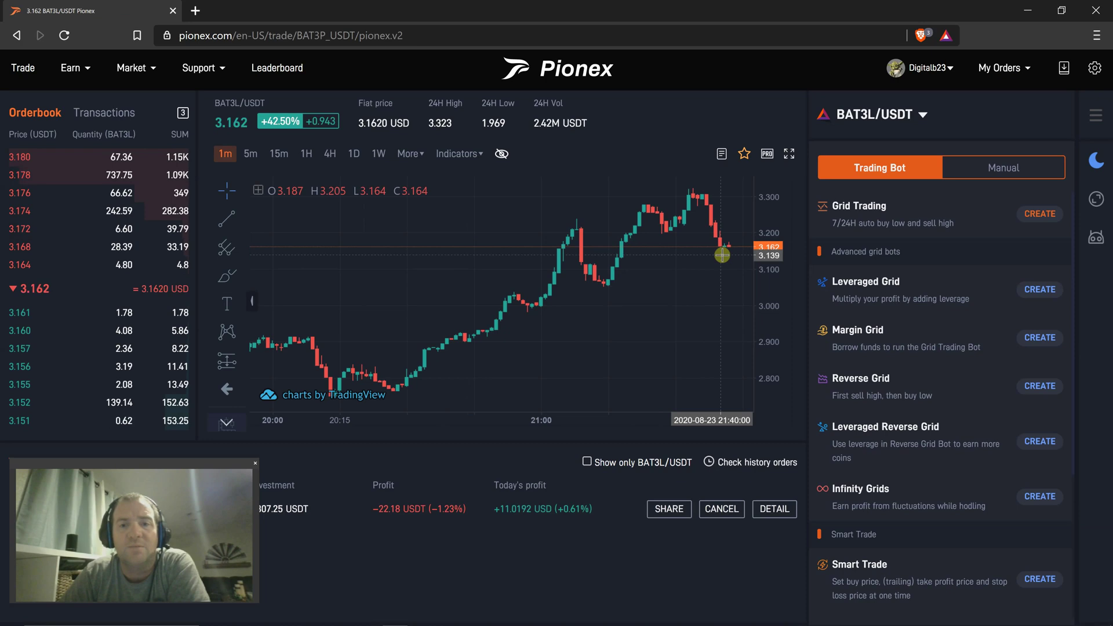
scroll(721, 255, "down", 4)
scroll(722, 255, "down", 3)
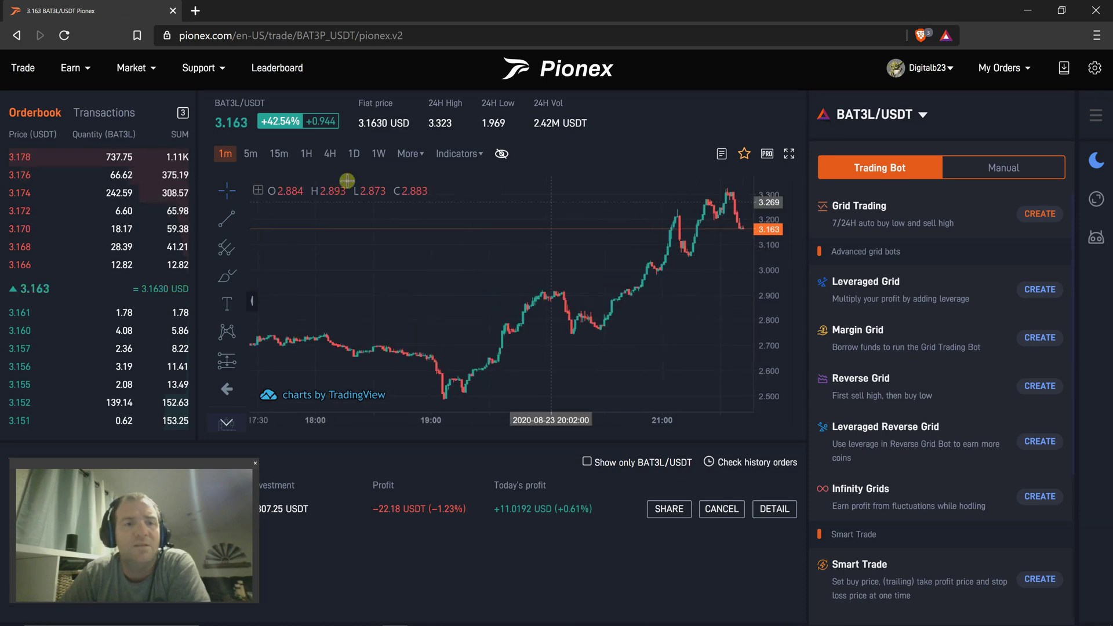
left_click(279, 153)
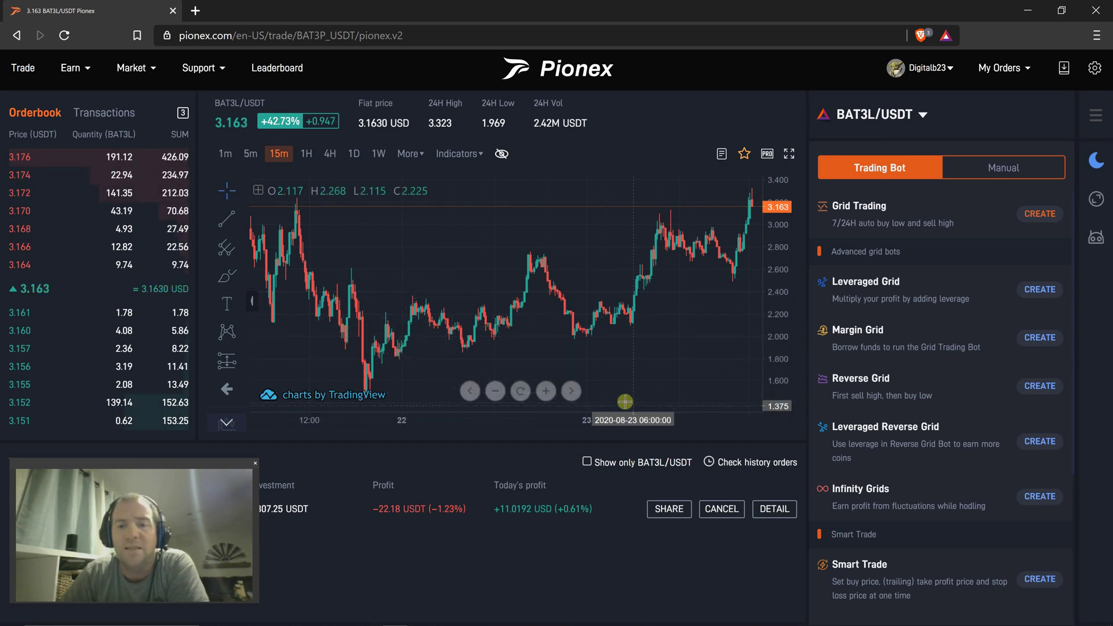
scroll(515, 239, "down", 3)
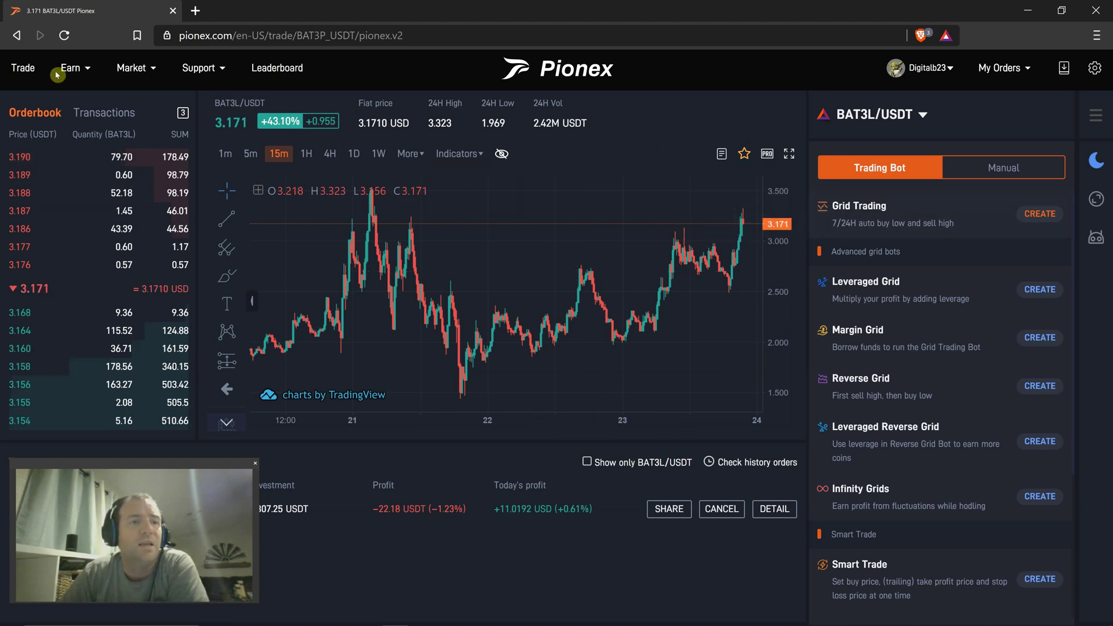
Return to the market overview and open the ETH/USDT pair
left_click(21, 68)
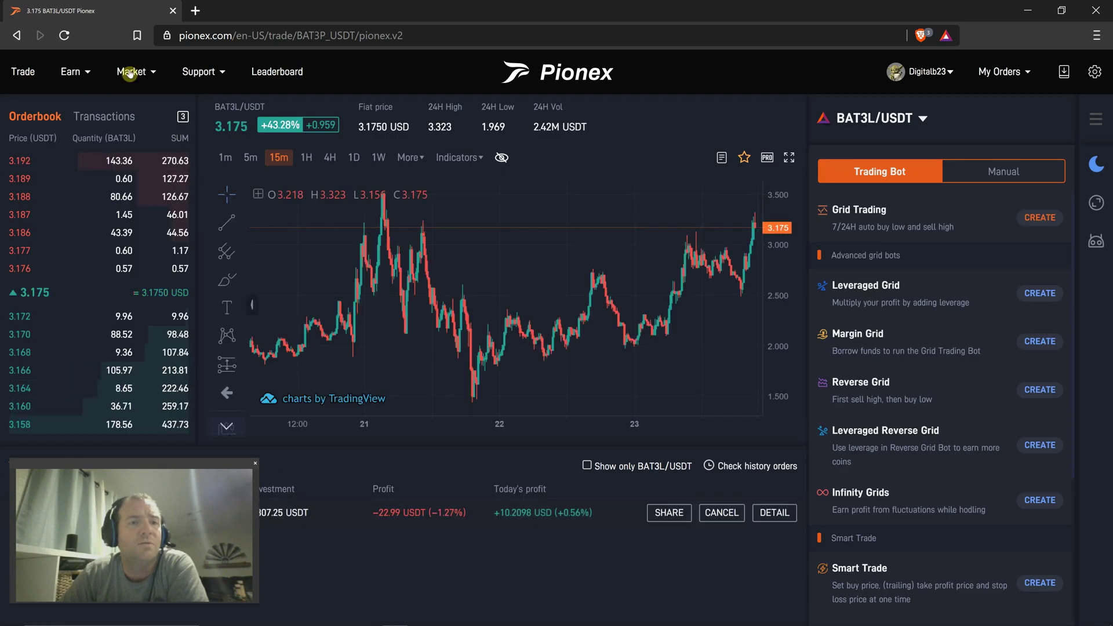
mouse_move(129, 73)
left_click(181, 116)
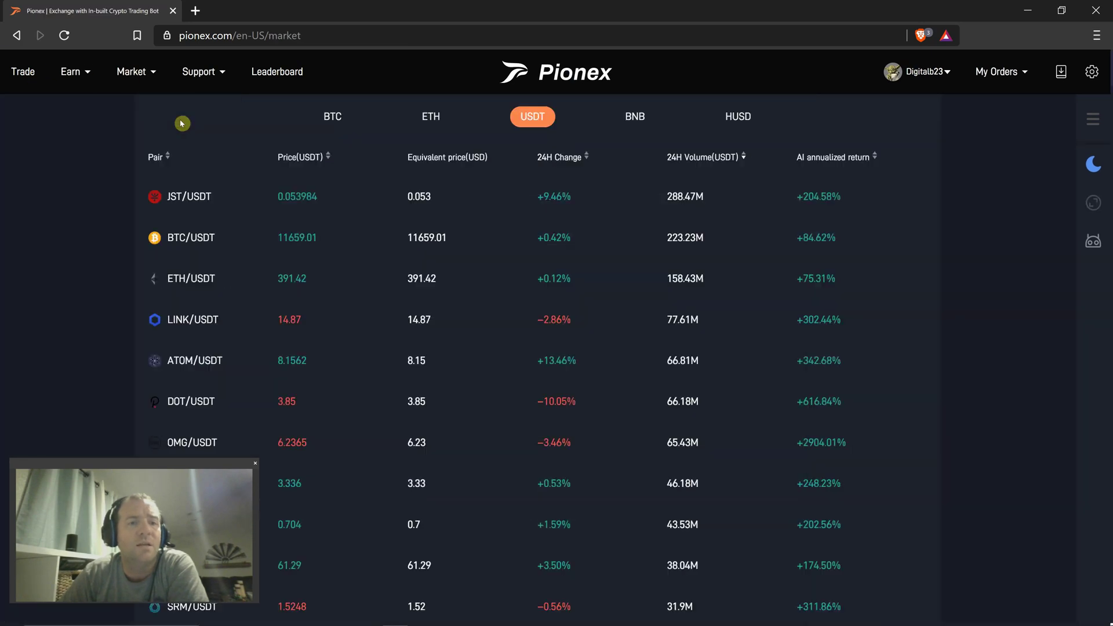
left_click(195, 279)
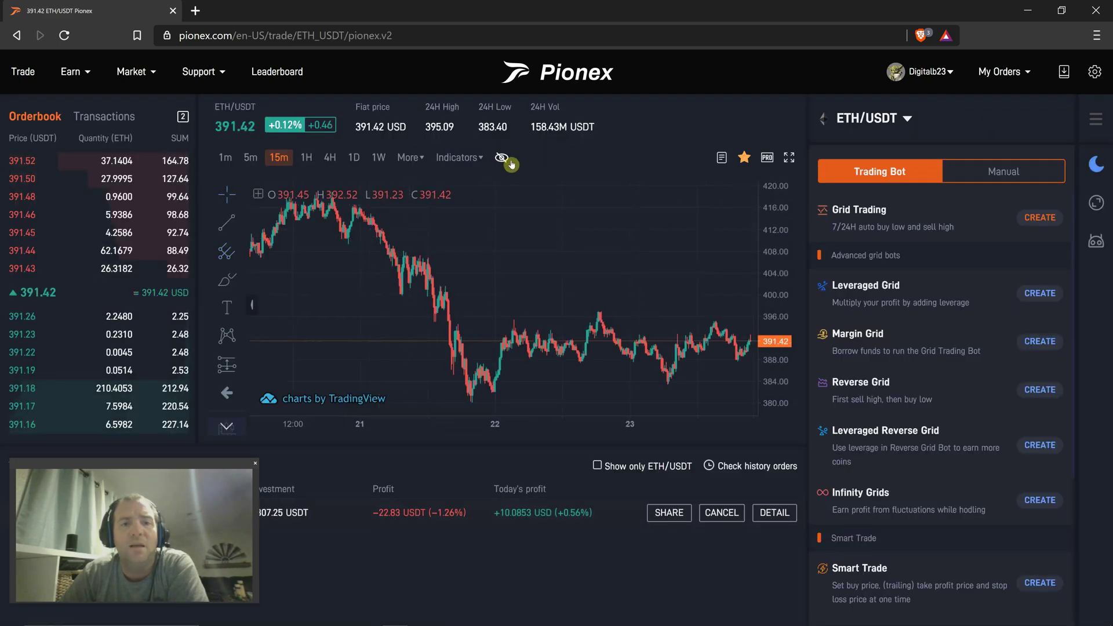
Show the buy/sell price levels on the ETH/USDT chart and check the fitting markets of the Margin Grid and Leveraged Grid bots
left_click(510, 162)
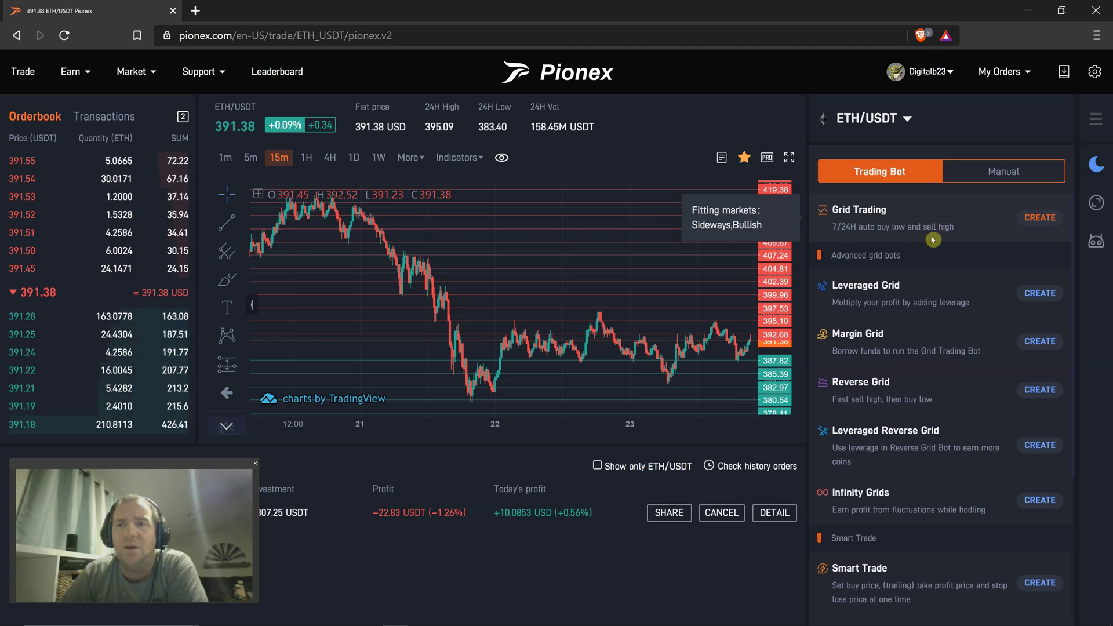
mouse_move(840, 348)
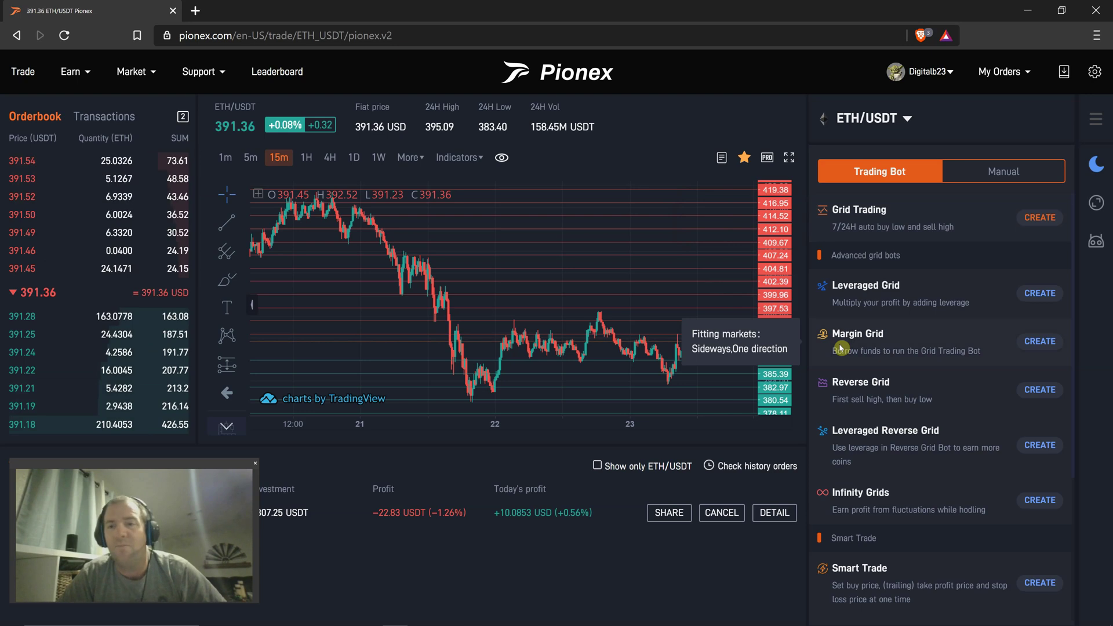
mouse_move(889, 294)
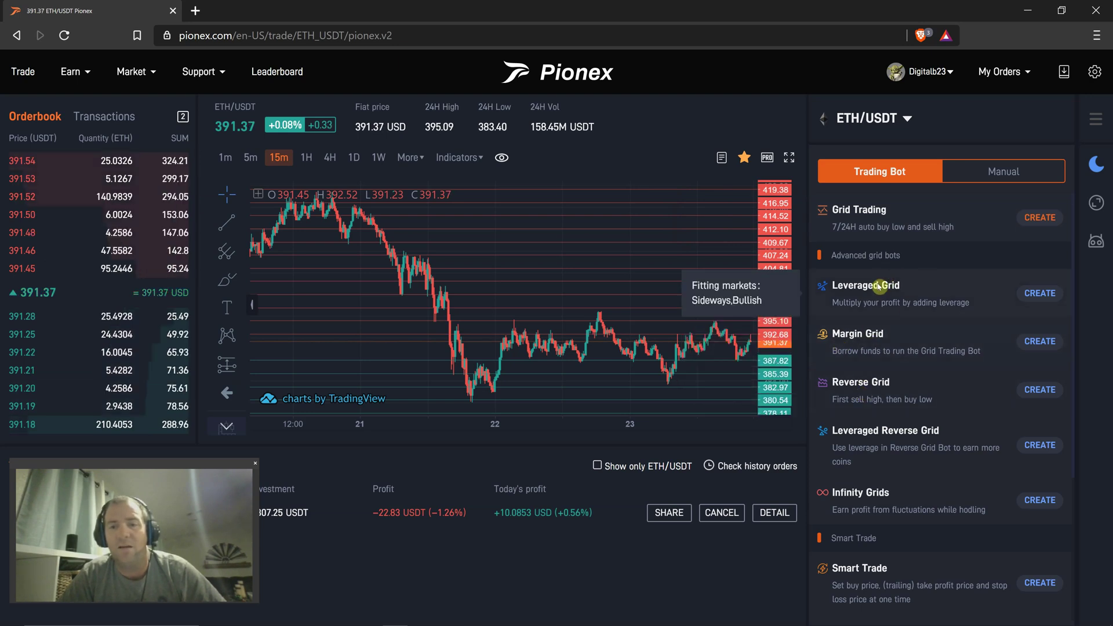